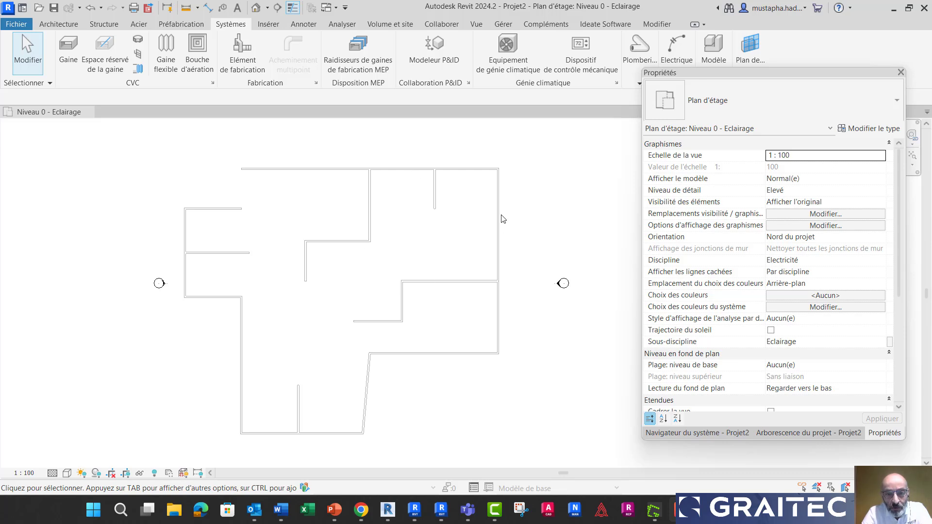
- Place four 300x1200 - 230 Luminaire en retrait simple fixtures on vertical wall faces: two on the north wall, one on the inner west wall, one on the east wall
scroll(444, 192, up, 2)
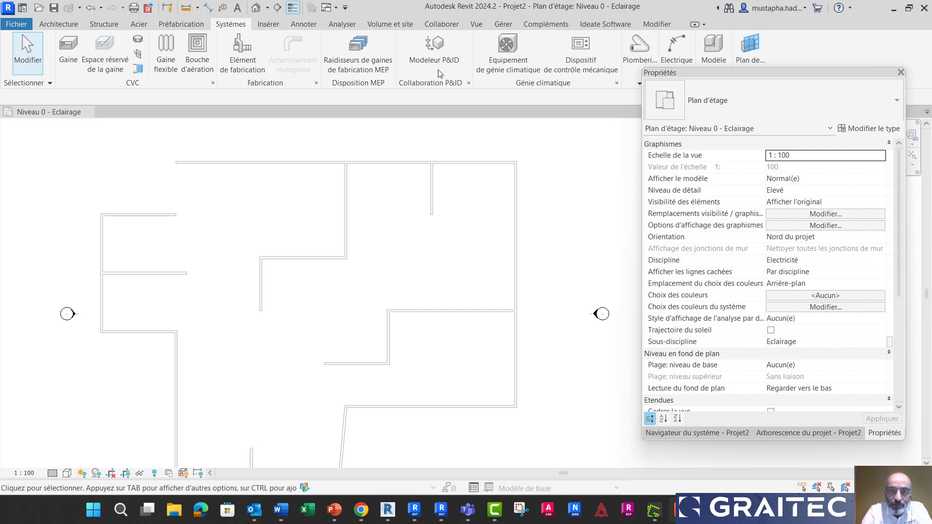
drag(721, 69, 722, 140)
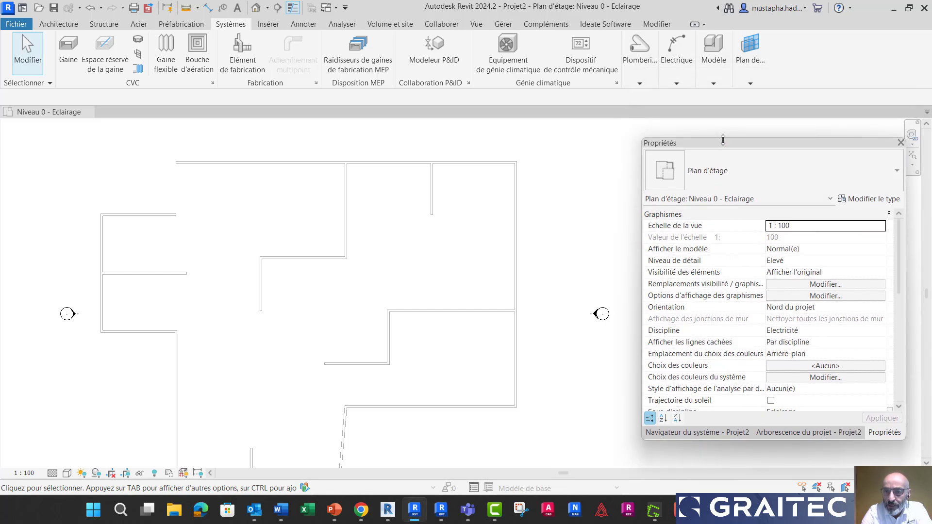
click(677, 69)
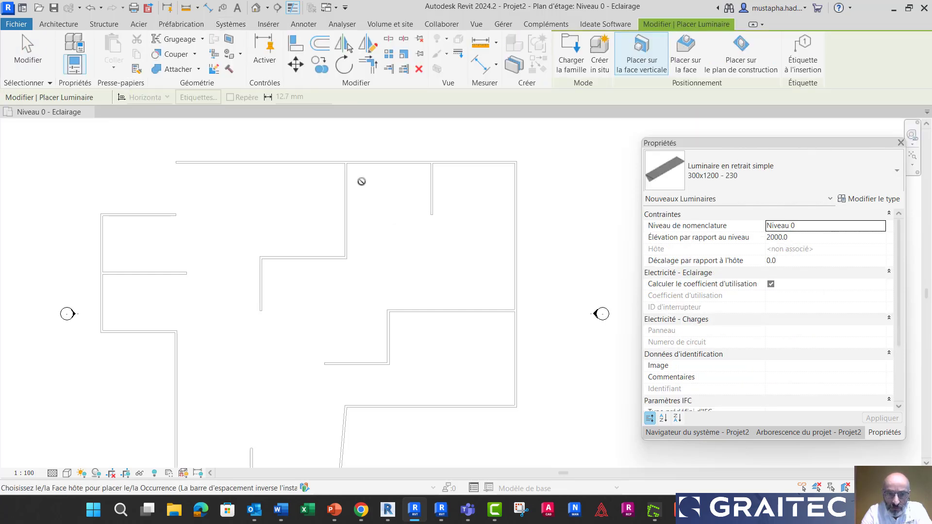
scroll(364, 163, up, 5)
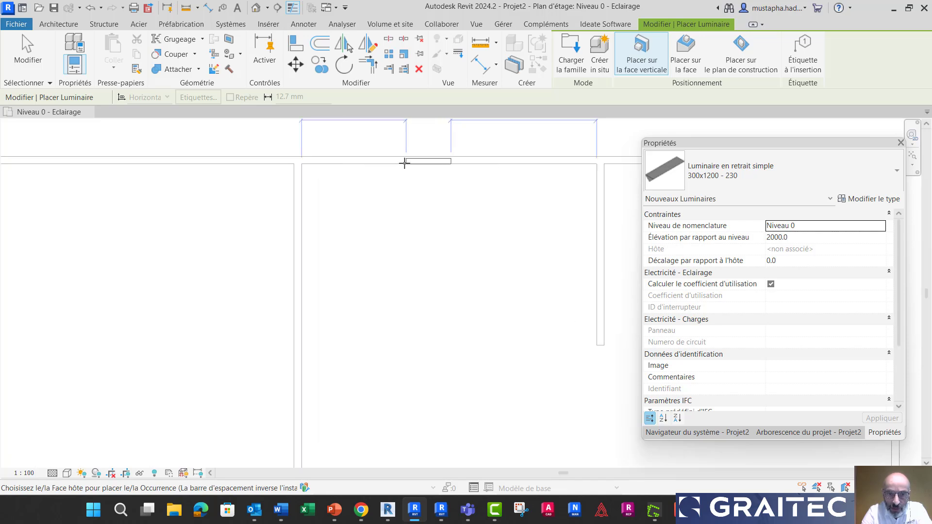
click(405, 163)
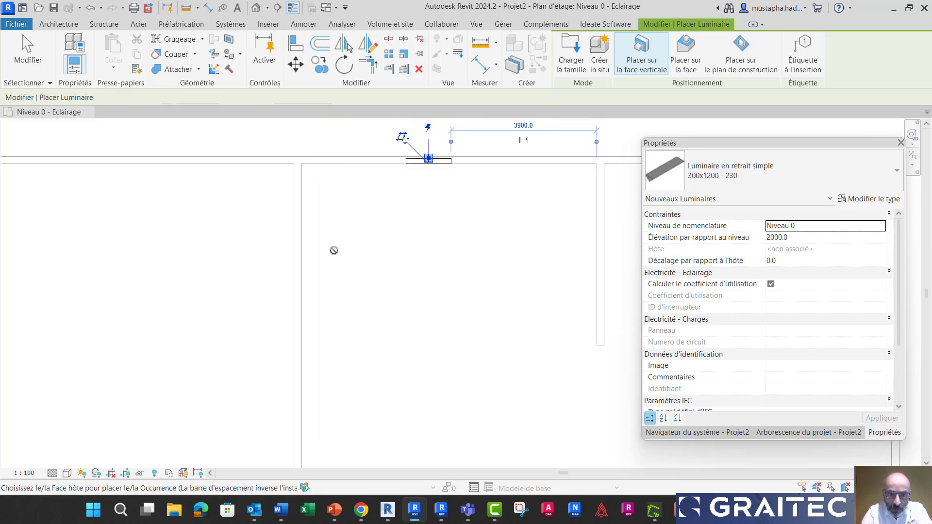
click(281, 264)
scroll(160, 189, down, 4)
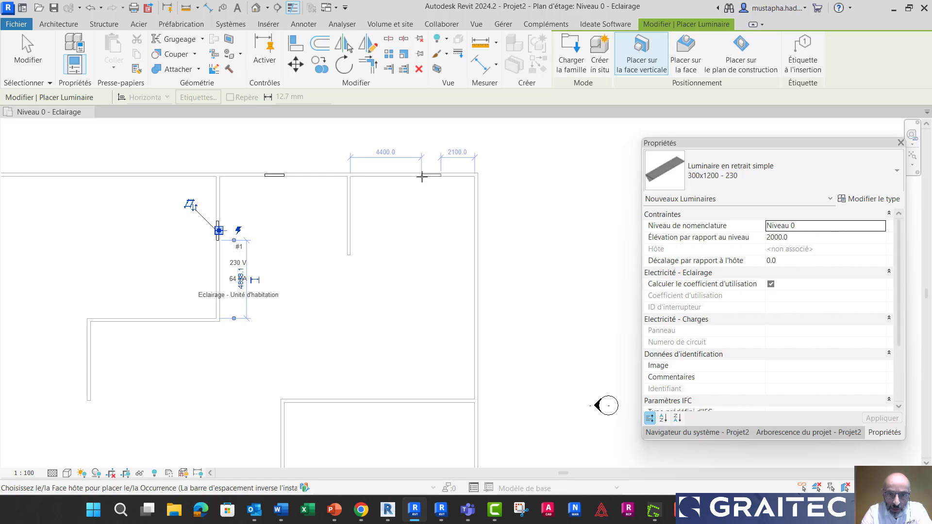
click(421, 175)
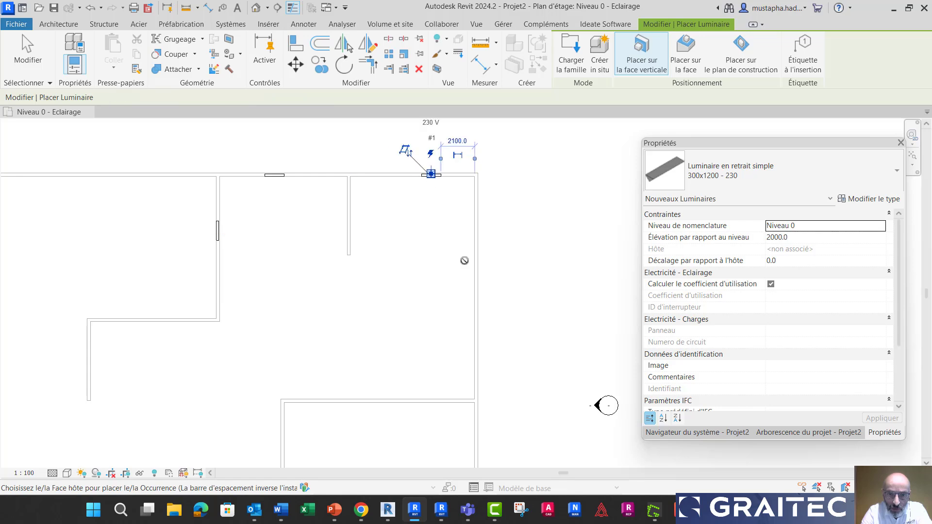
click(471, 285)
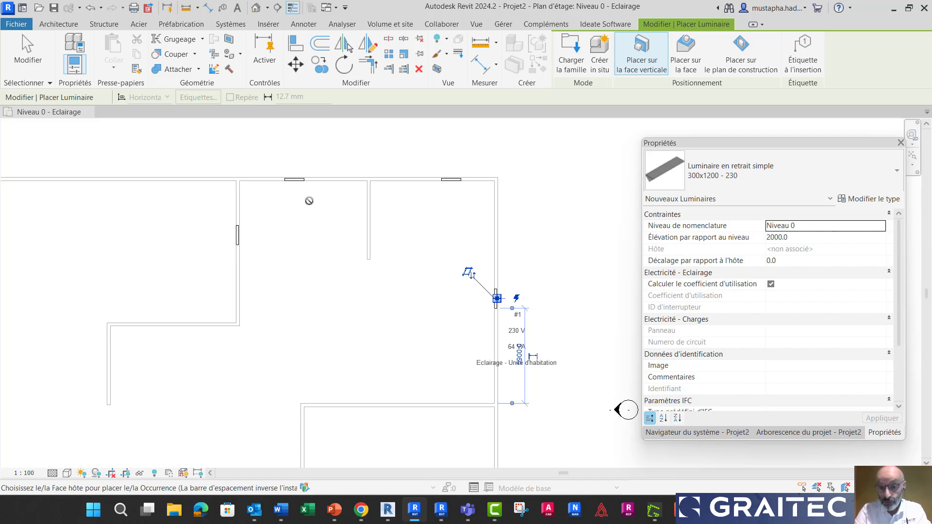
key(Escape)
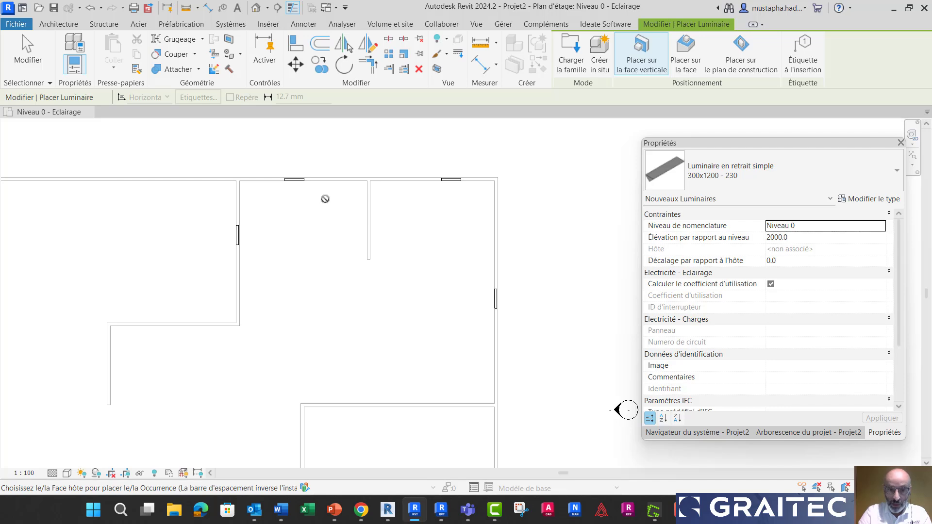
key(Escape)
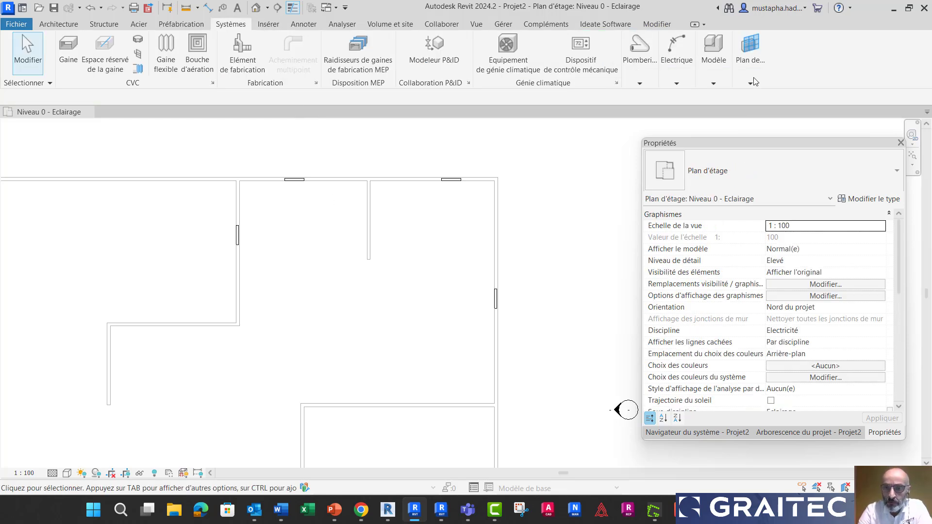
- Place two A trois voies lighting switches, one on the short partition between the northern rooms and one on the wall closing the space to the south
mouse_move(671, 68)
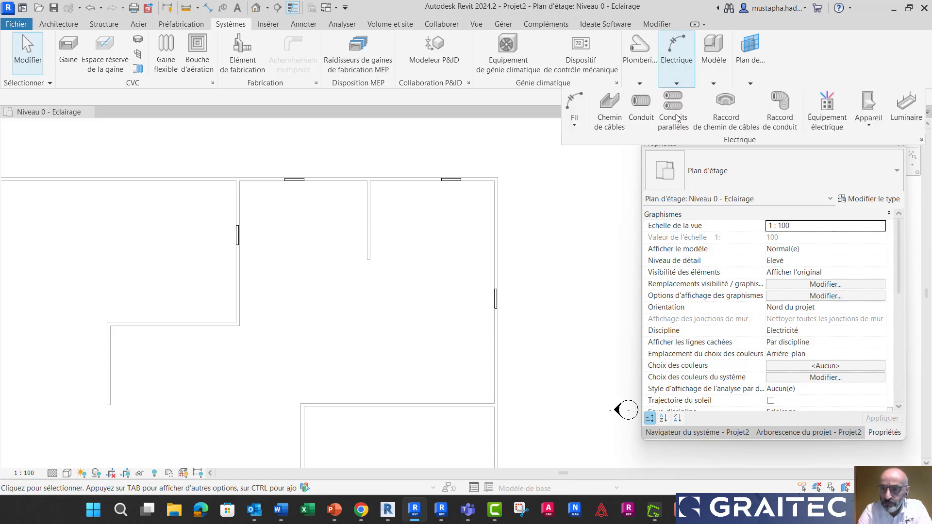
click(869, 122)
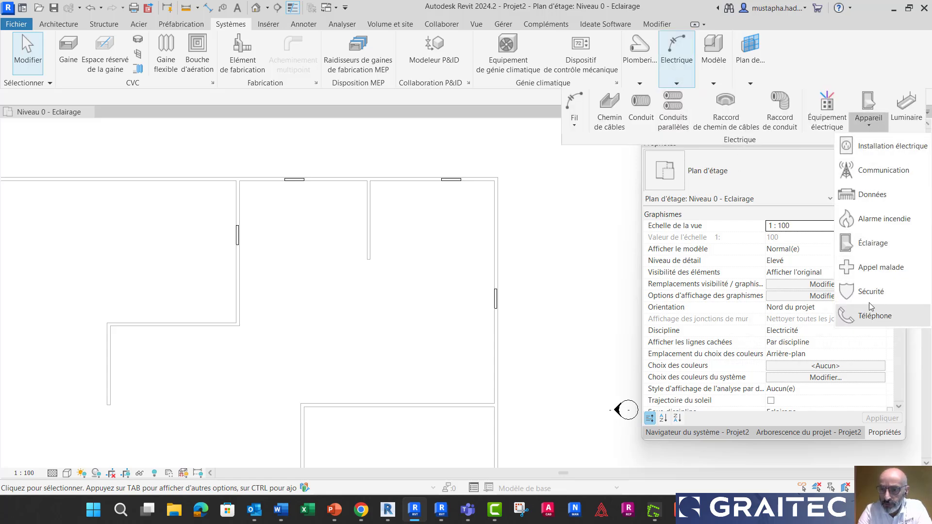
click(867, 242)
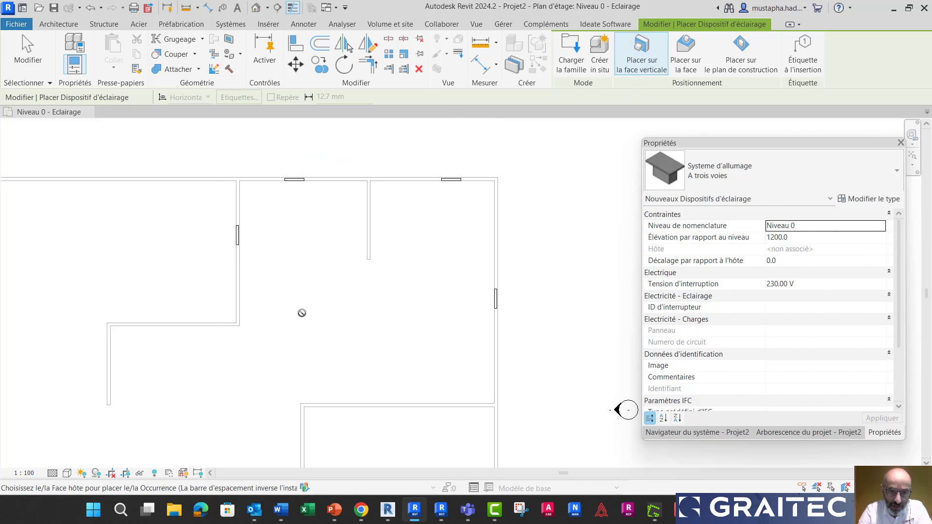
click(365, 238)
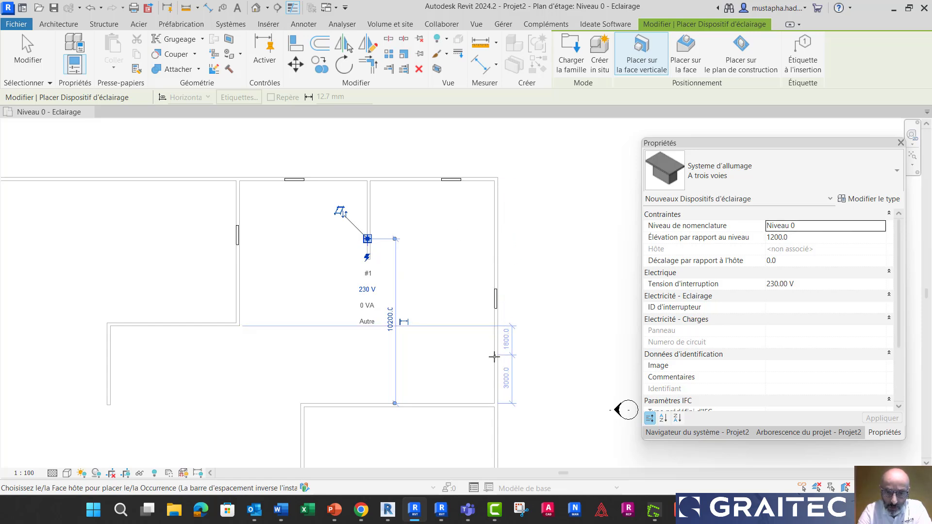
click(421, 402)
key(Escape)
key(Escape)
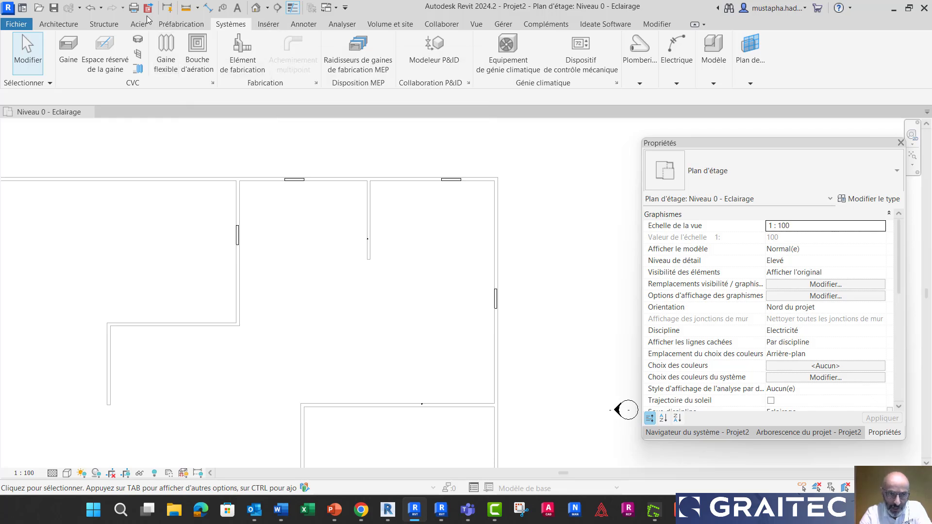
- Place a Tableau Divisionnaire encastré 400V, 100 A, on the inner west wall, south of its luminaire
mouse_move(671, 58)
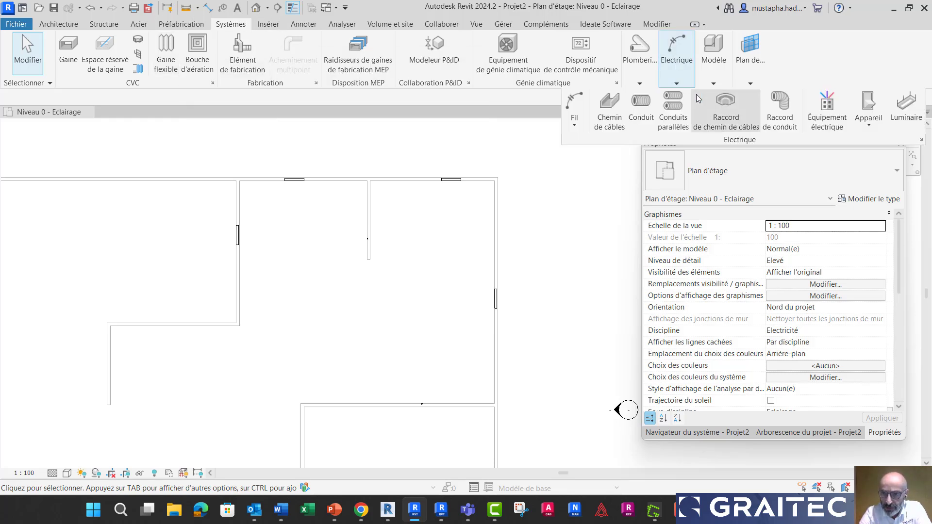
click(827, 109)
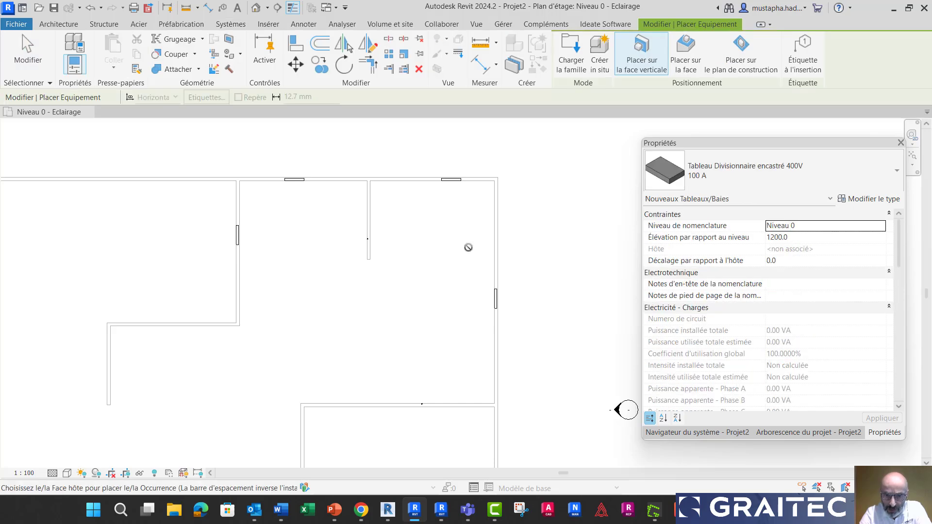
click(237, 301)
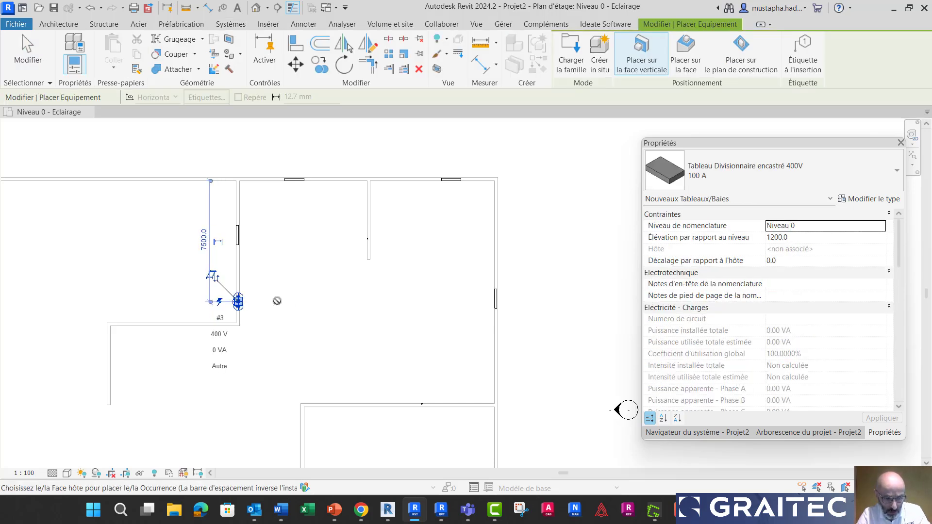
key(Escape)
key(Escape)
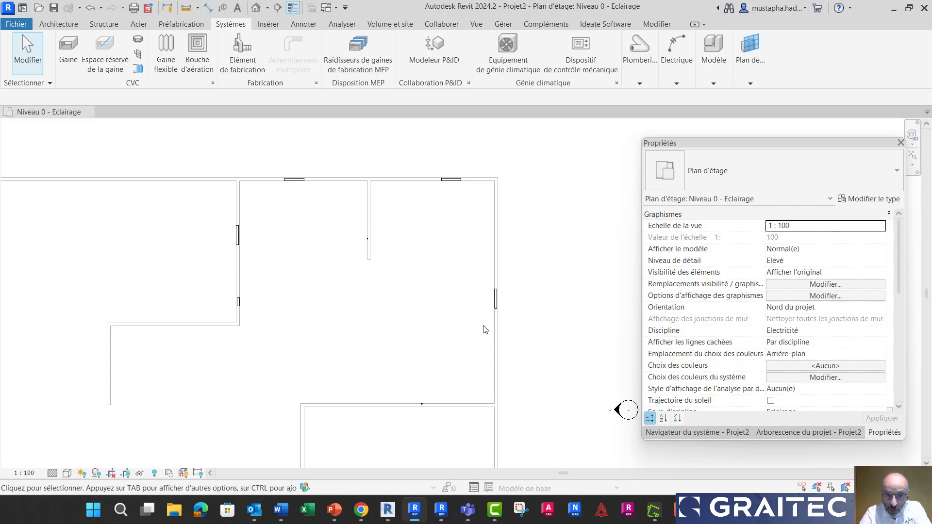
- Create a power circuit from the two luminaires nearest the inner west wall's northern corner and expand it under Electricité > Puissance in the system browser
middle_drag(397, 292, 403, 283)
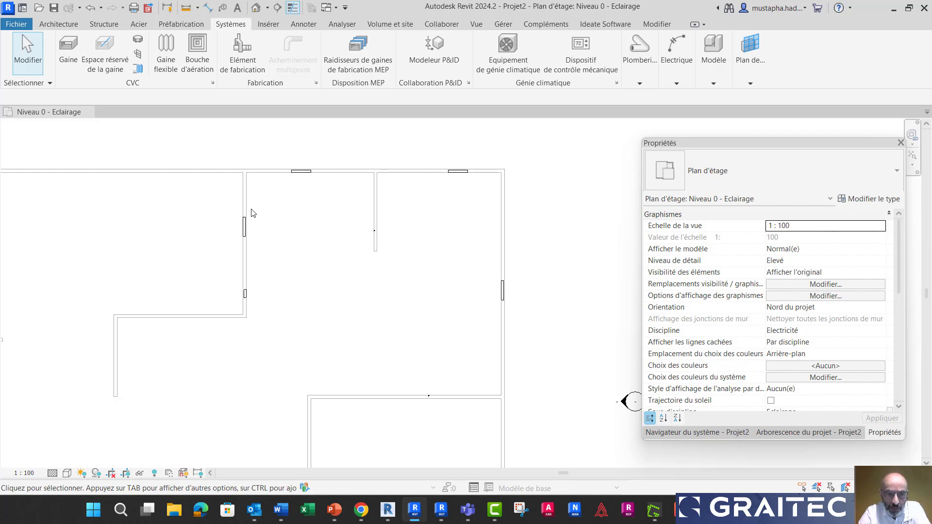
drag(207, 144, 328, 252)
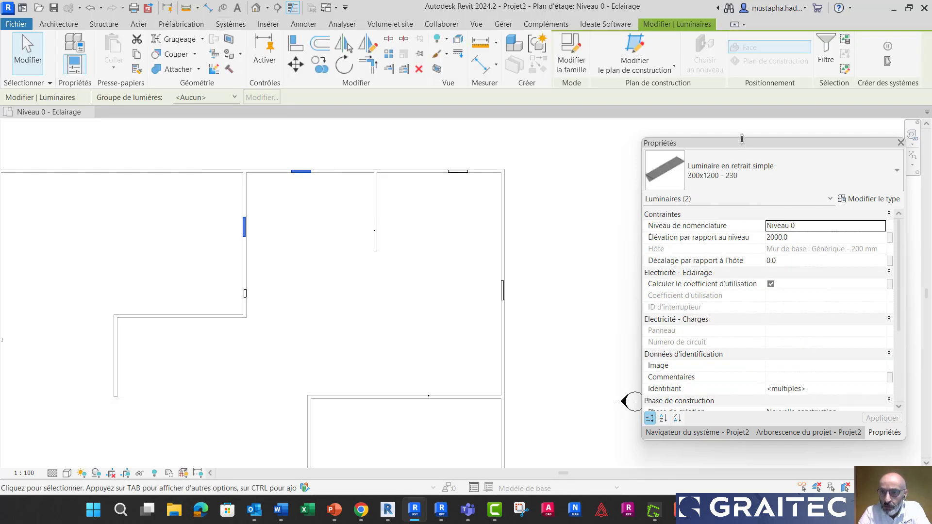
click(888, 47)
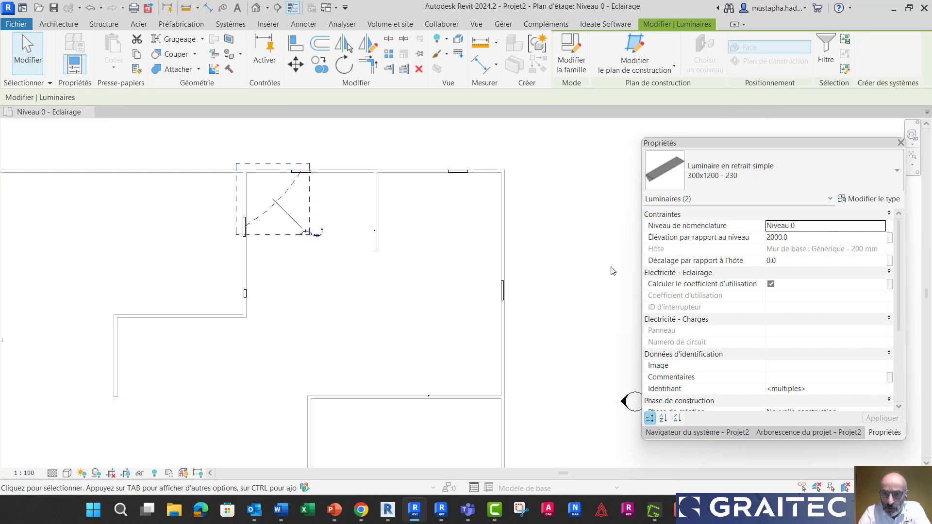
click(676, 433)
click(648, 219)
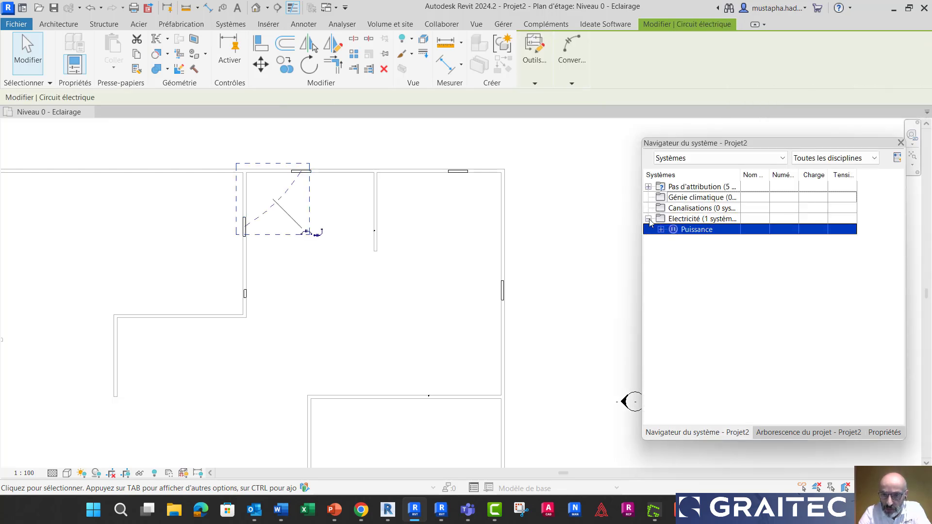
click(661, 229)
click(673, 239)
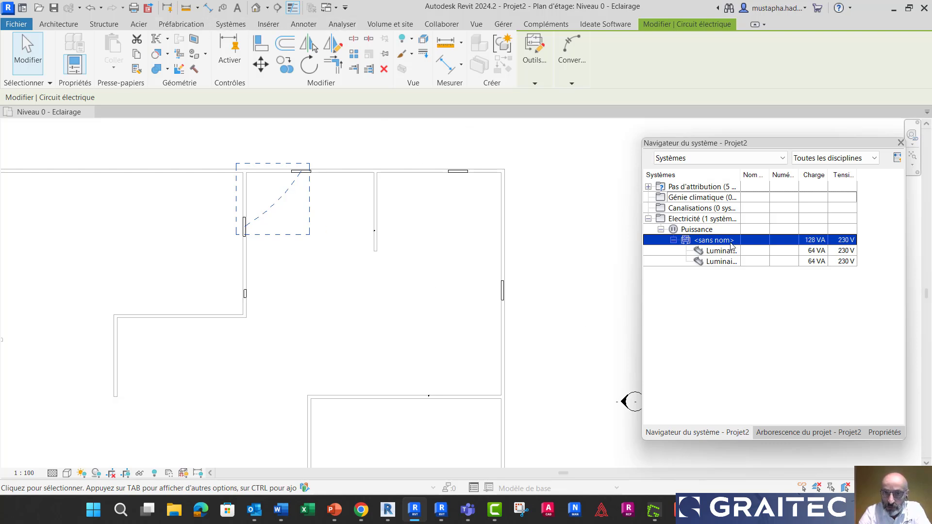
- Try to assign the recessed 100 A distribution board as the panel of the new lighting circuit
click(534, 51)
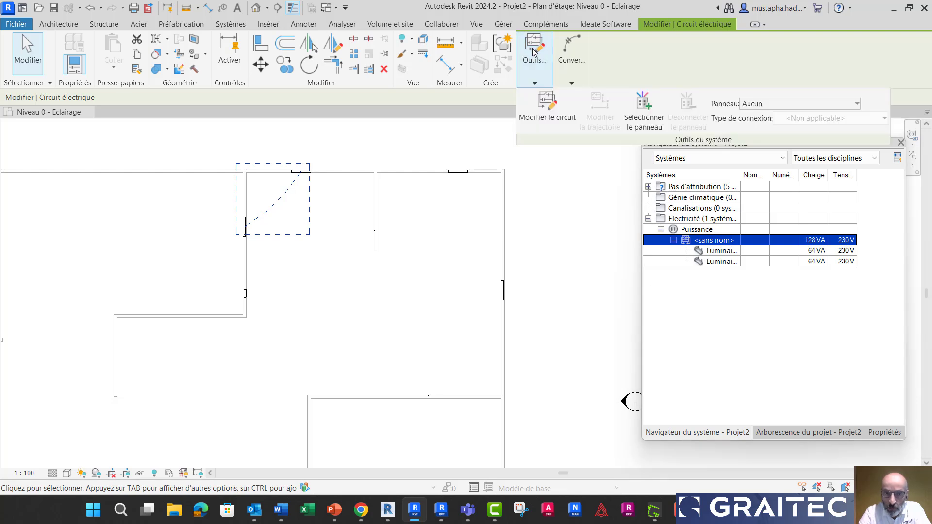
click(644, 122)
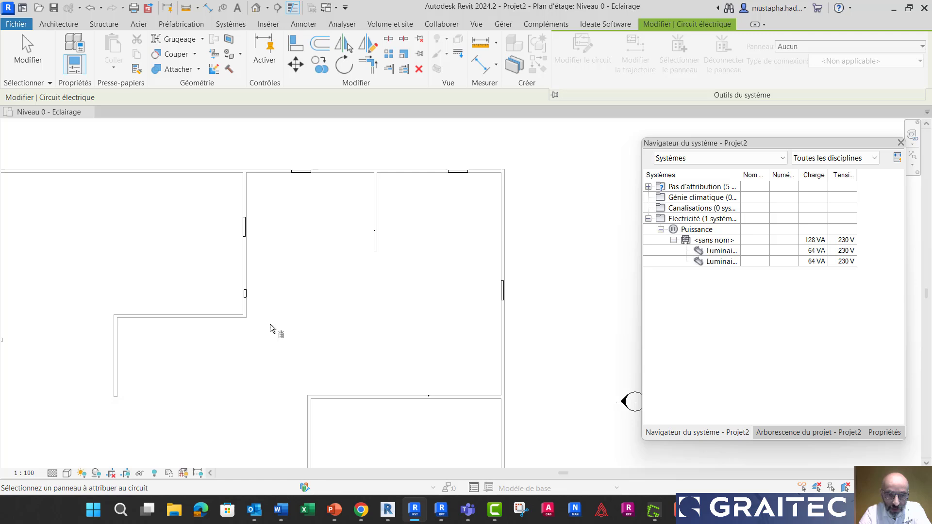
click(245, 298)
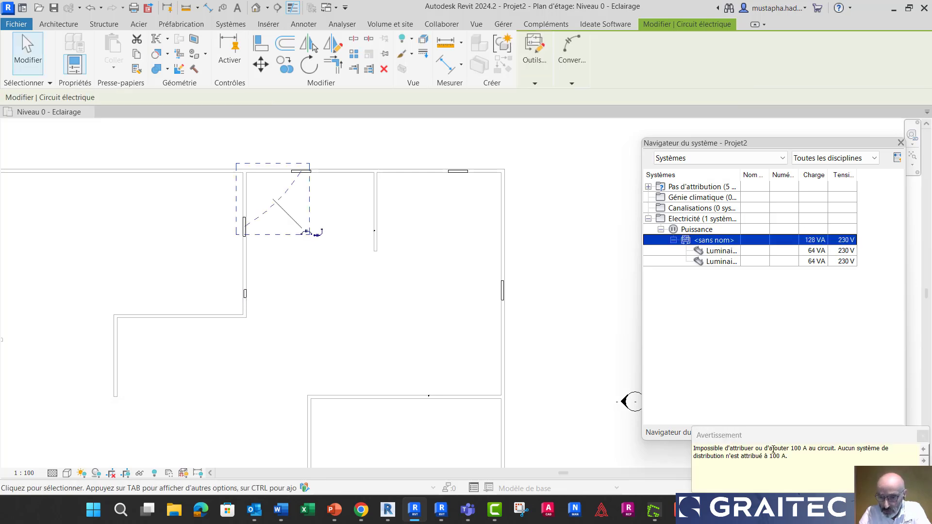
drag(766, 437, 408, 235)
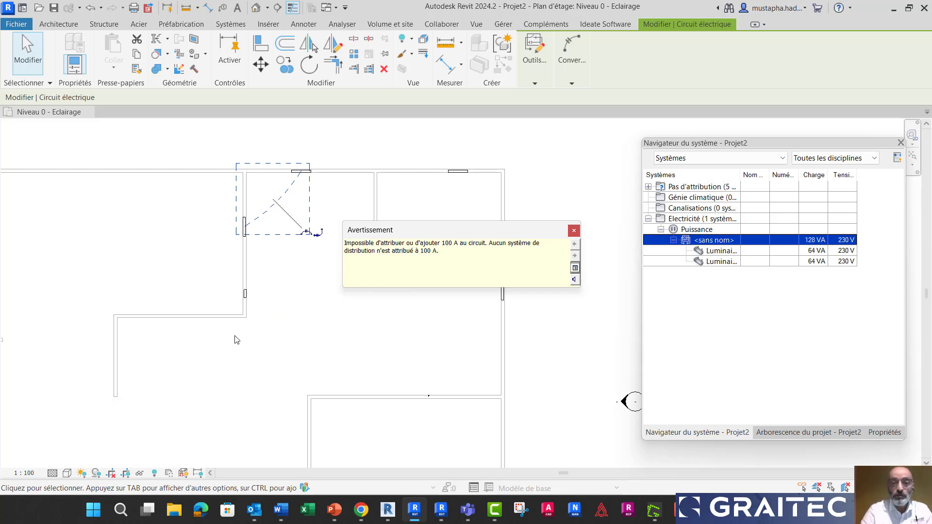
click(574, 230)
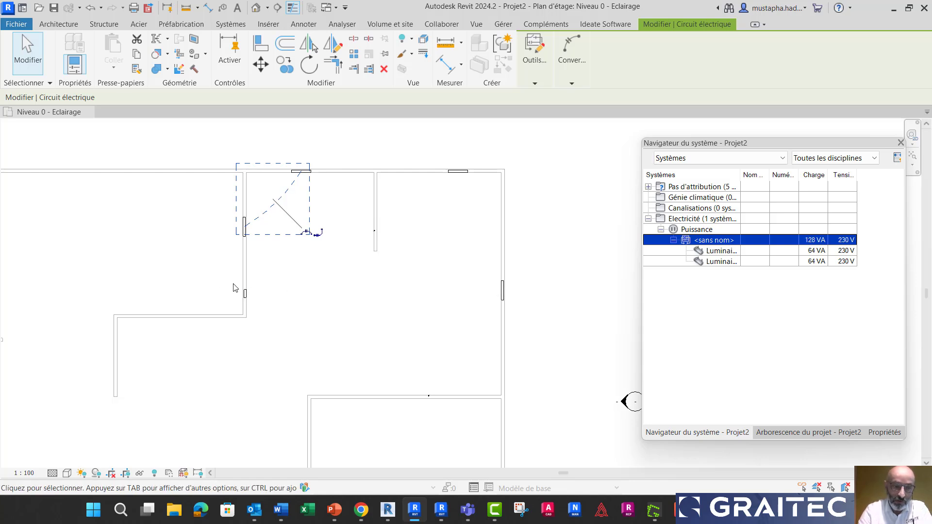
- Set the distribution system of the board on the inner west wall to 400V AC
click(258, 316)
click(255, 305)
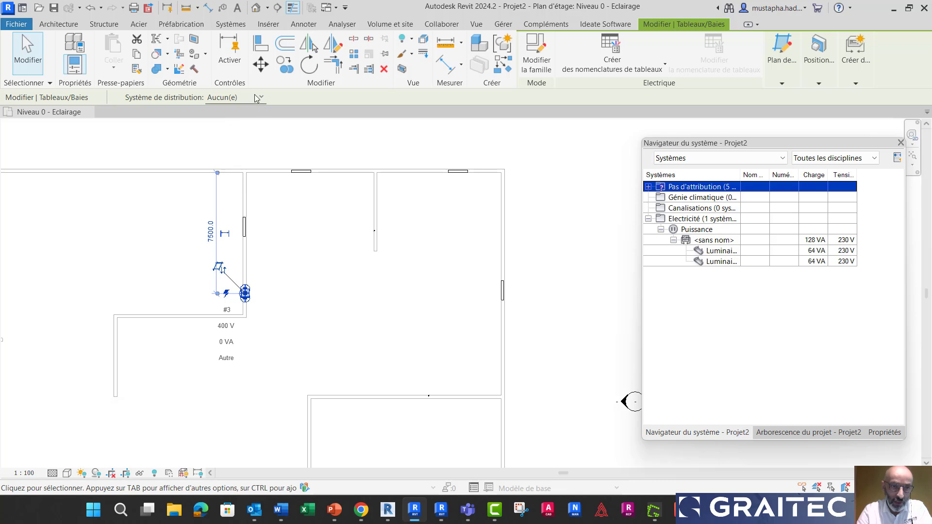
click(257, 98)
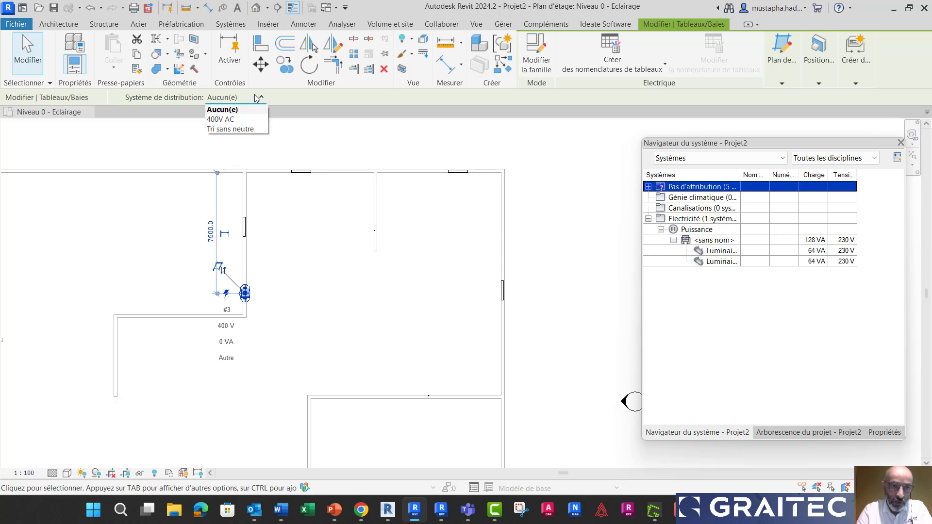
click(224, 120)
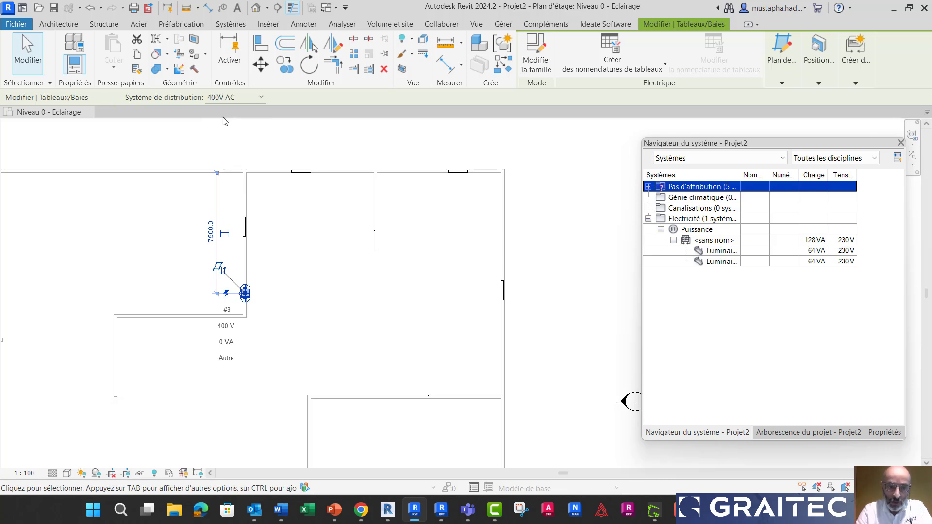
click(326, 318)
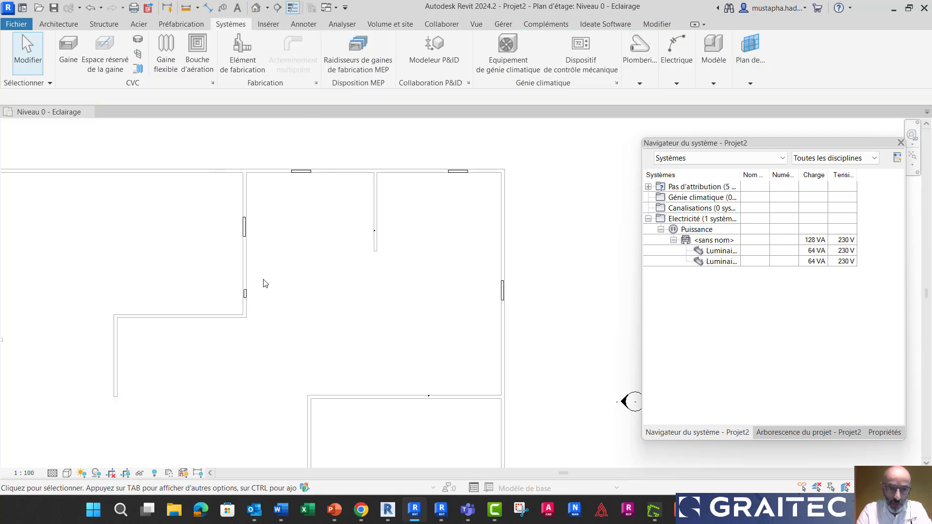
- Assign the distribution board on the inner west wall as the panel of the unnamed circuit feeding the two luminaires
click(738, 240)
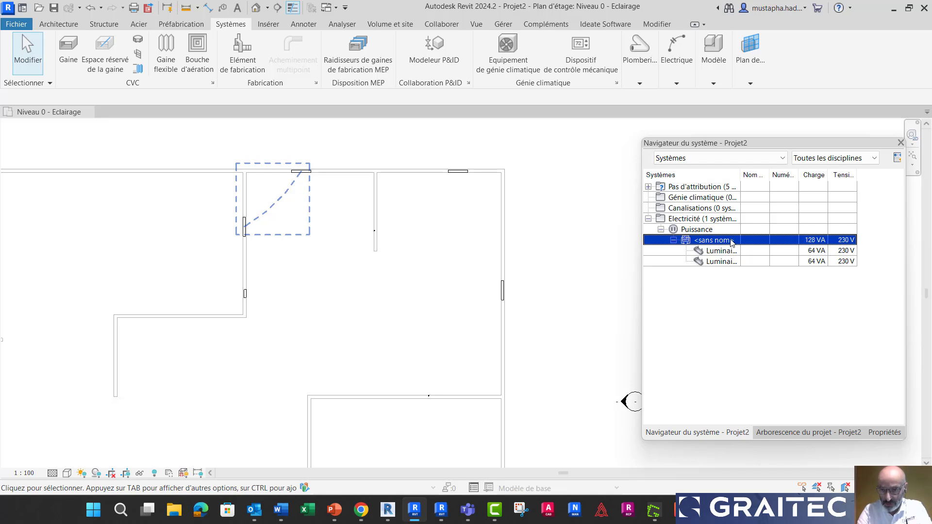
click(731, 240)
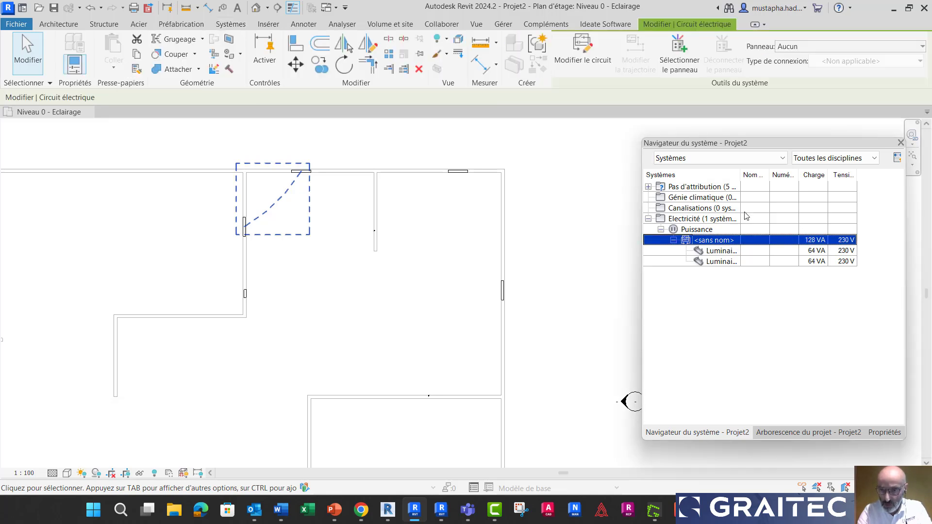
drag(738, 176, 786, 177)
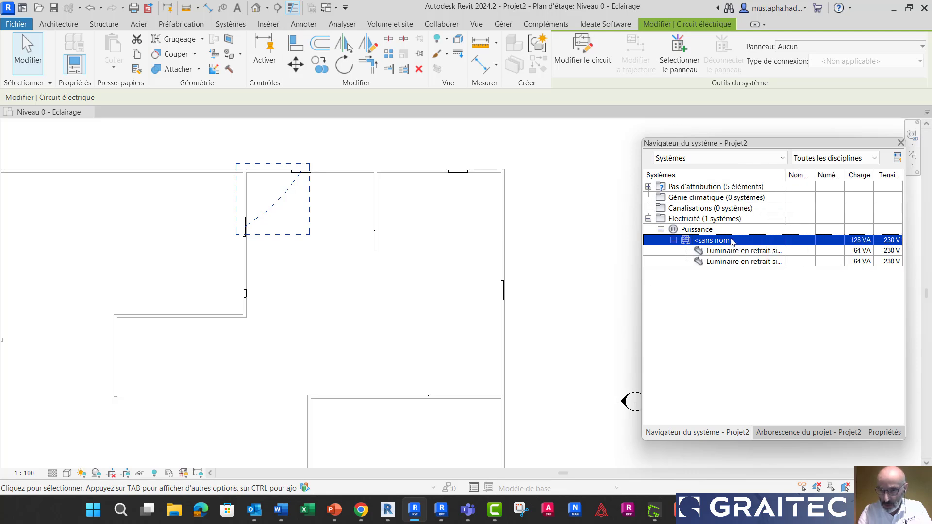
click(679, 51)
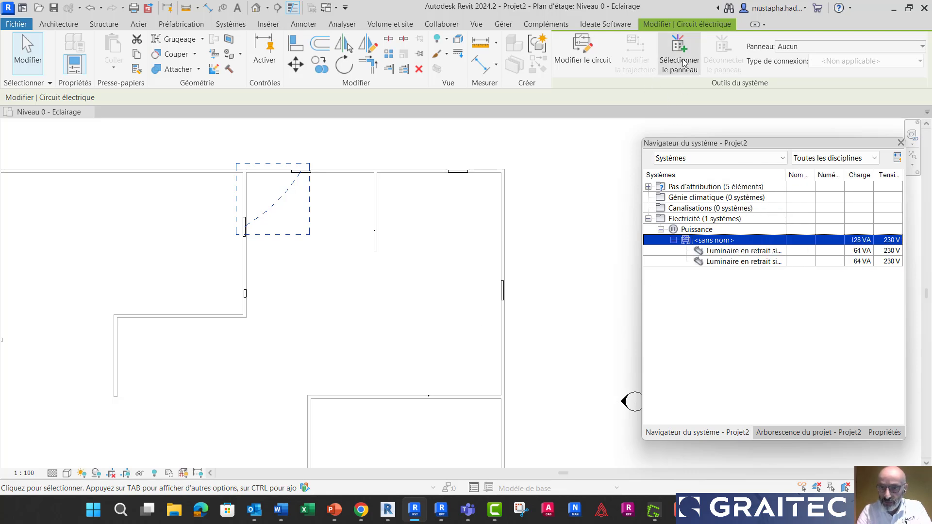
click(247, 296)
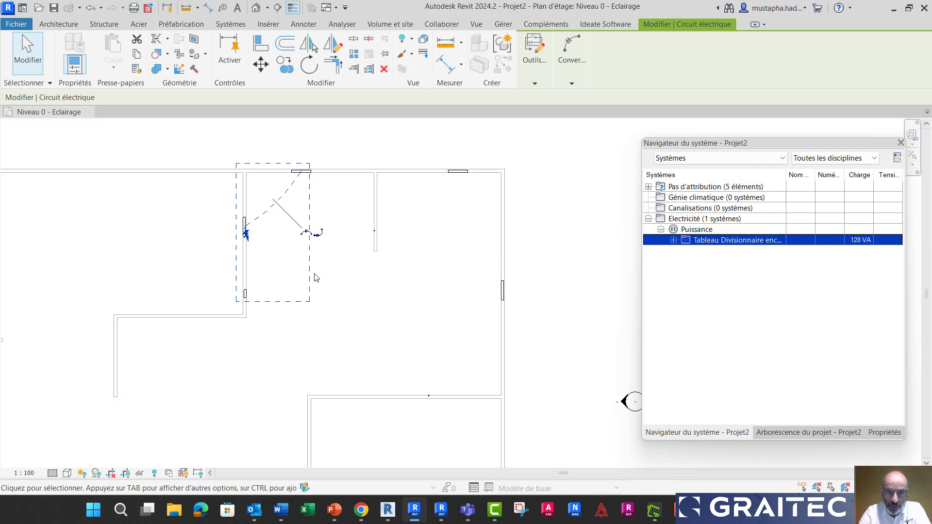
- Expand the board's ECL1 circuit down to its luminaires, and widen the system browser and its Systèmes column
click(673, 240)
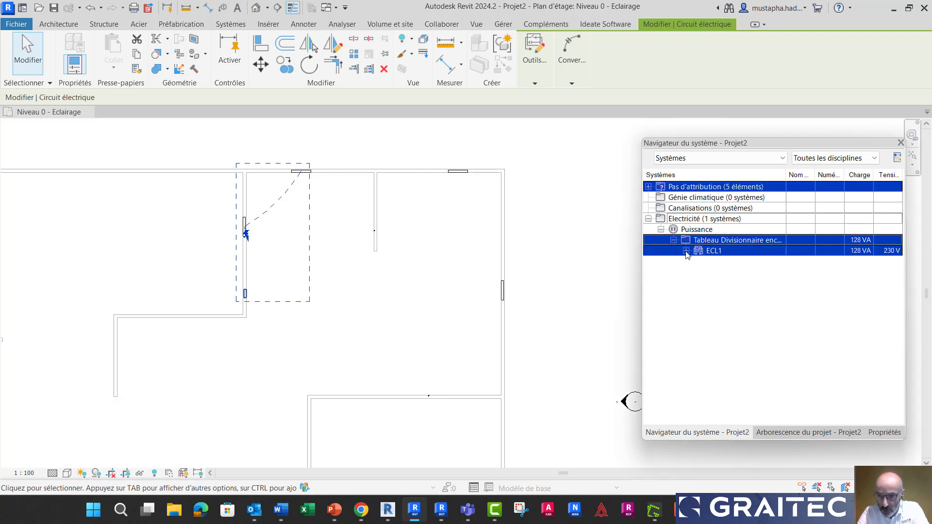
click(686, 251)
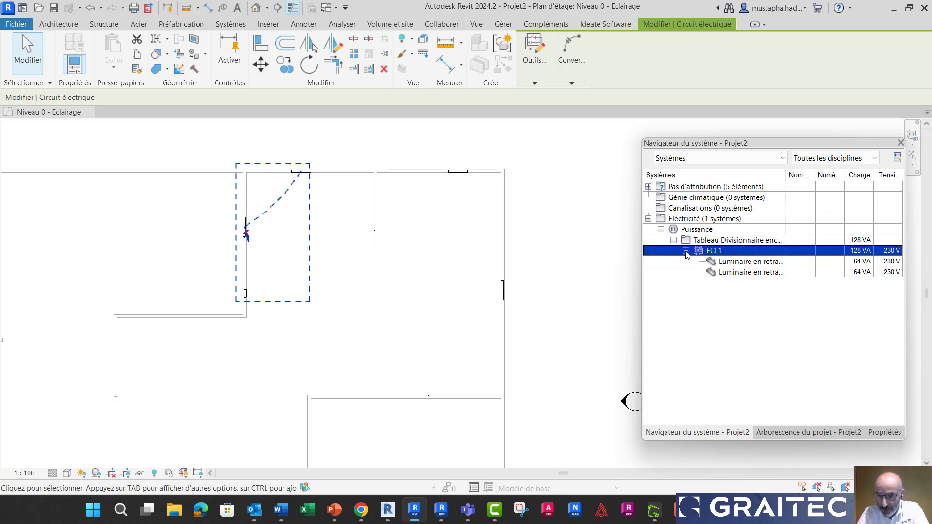
click(752, 263)
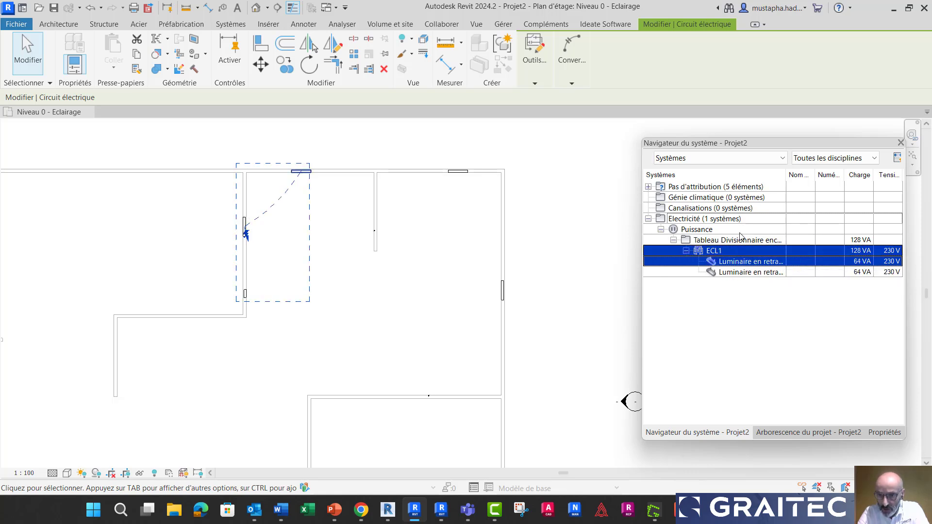
click(738, 248)
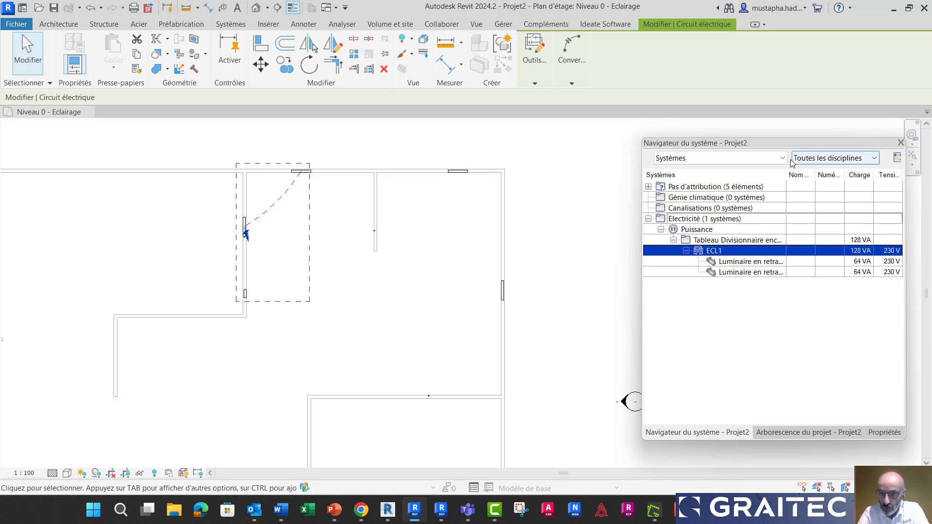
drag(786, 175, 815, 174)
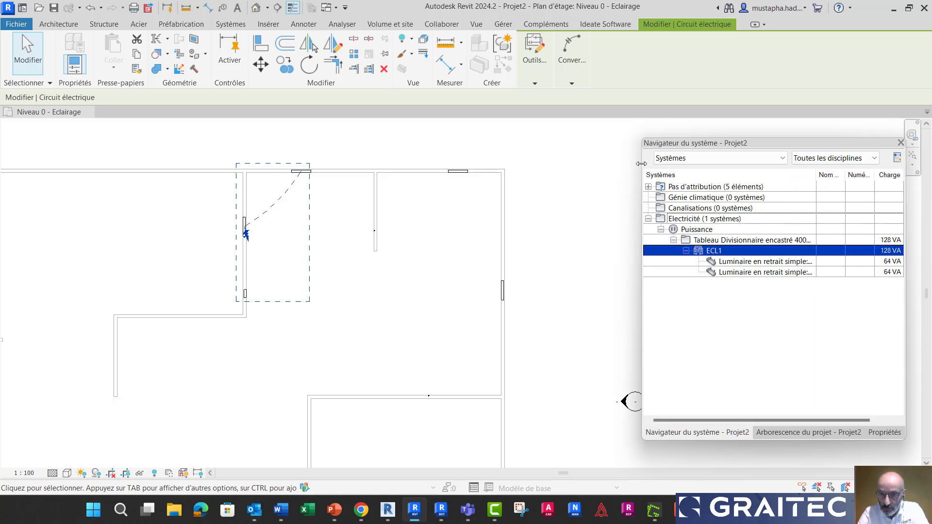
drag(641, 164, 533, 163)
drag(708, 174, 713, 174)
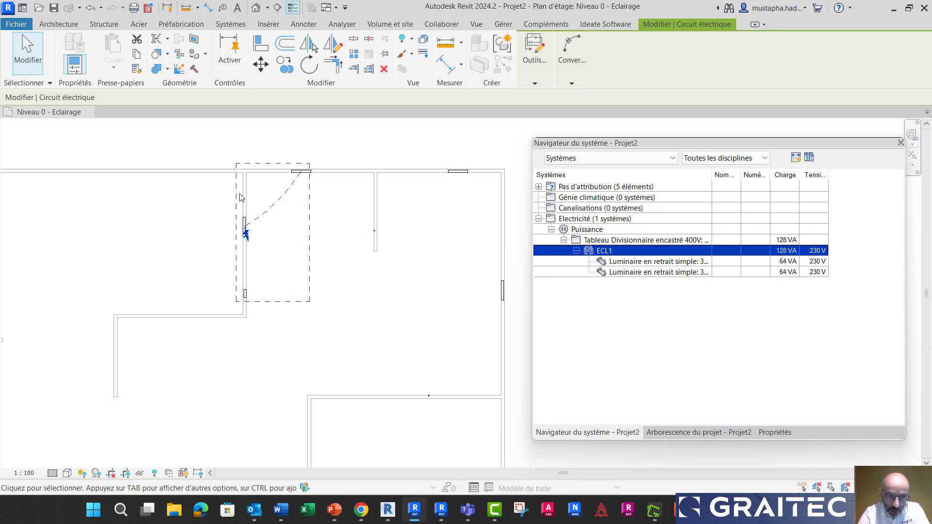
- Create a switch system from the two luminaires nearest the inner west wall's northern corner
click(210, 198)
click(246, 225)
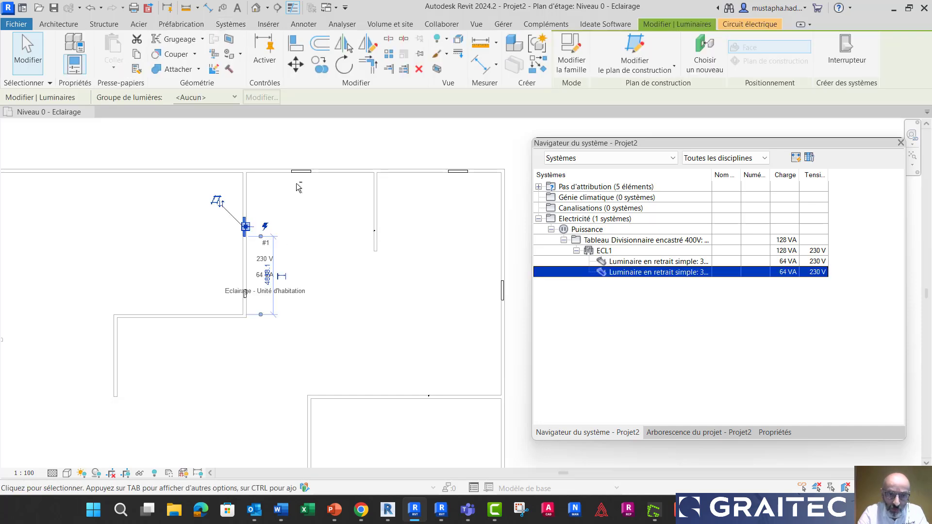
click(317, 146)
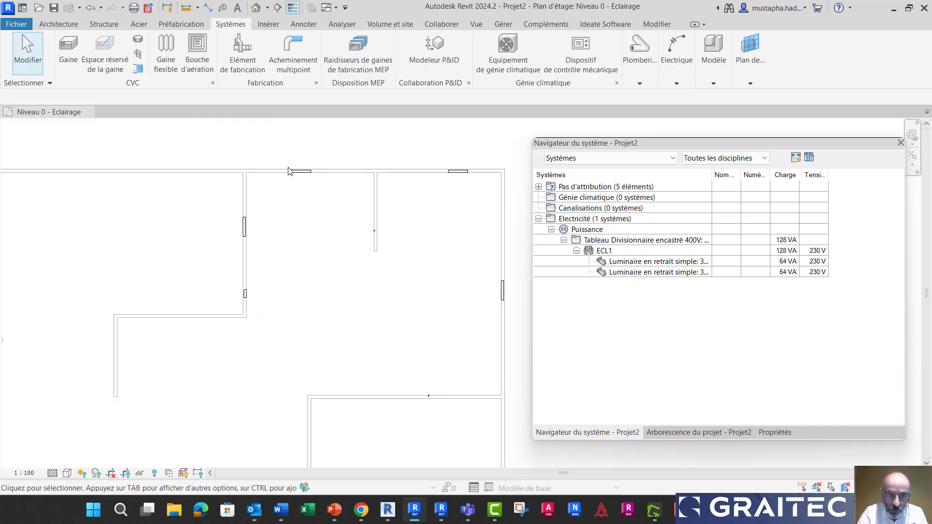
drag(206, 144, 347, 250)
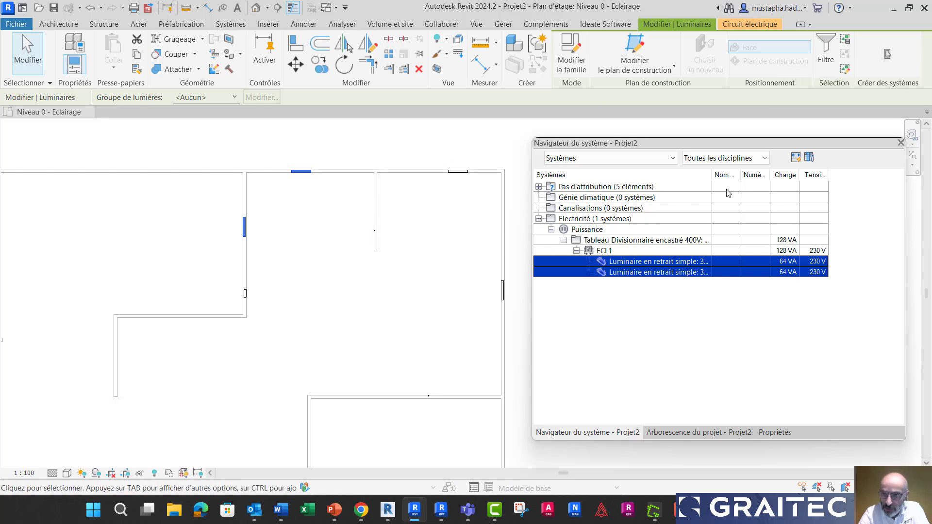
click(887, 55)
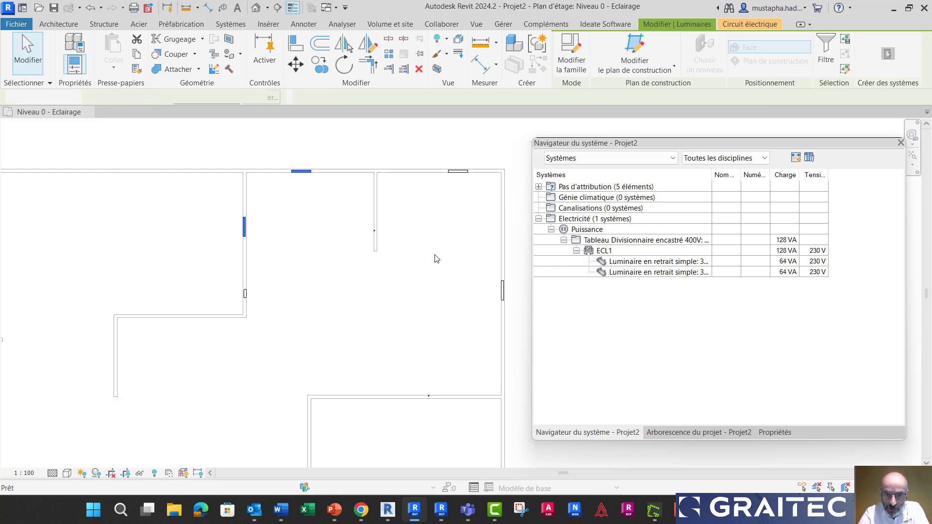
- Add the A trois voies switch on the short partition east of the luminaires to circuit ECL1 and expand the circuit's contents
click(374, 235)
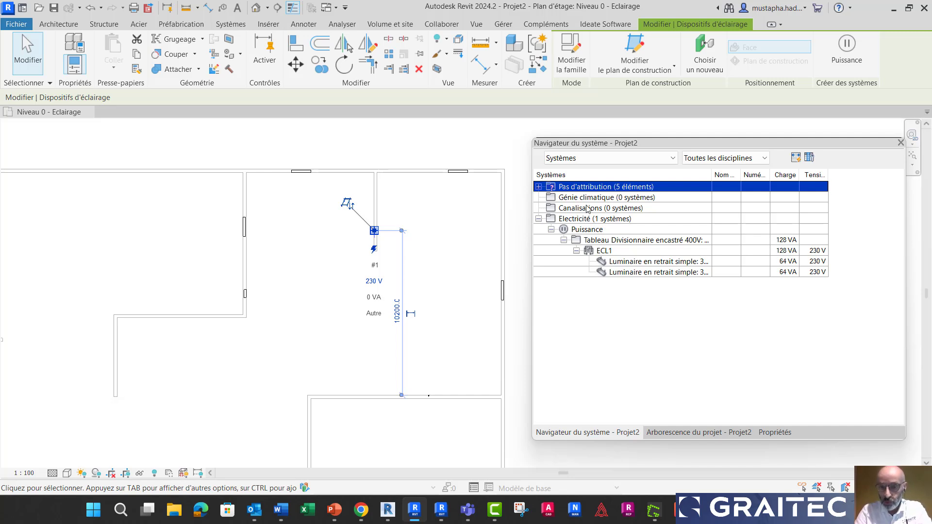
click(639, 253)
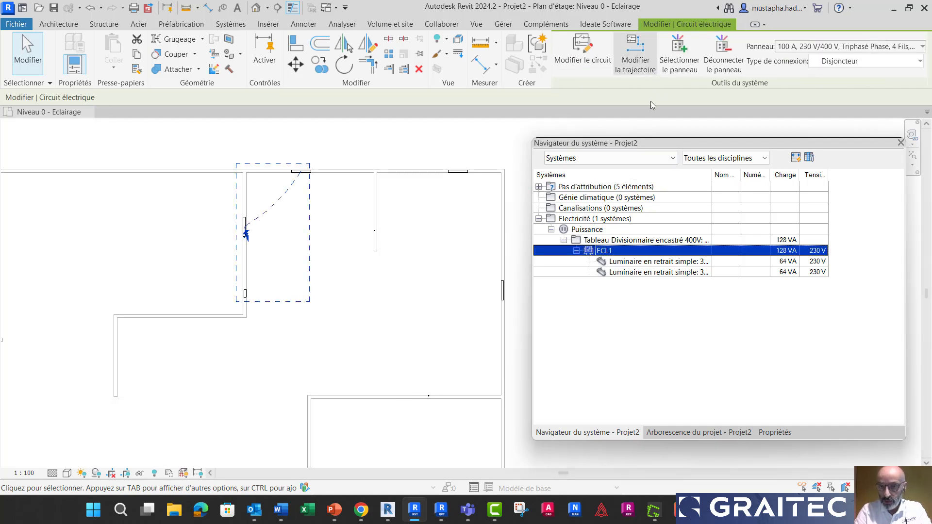
click(582, 52)
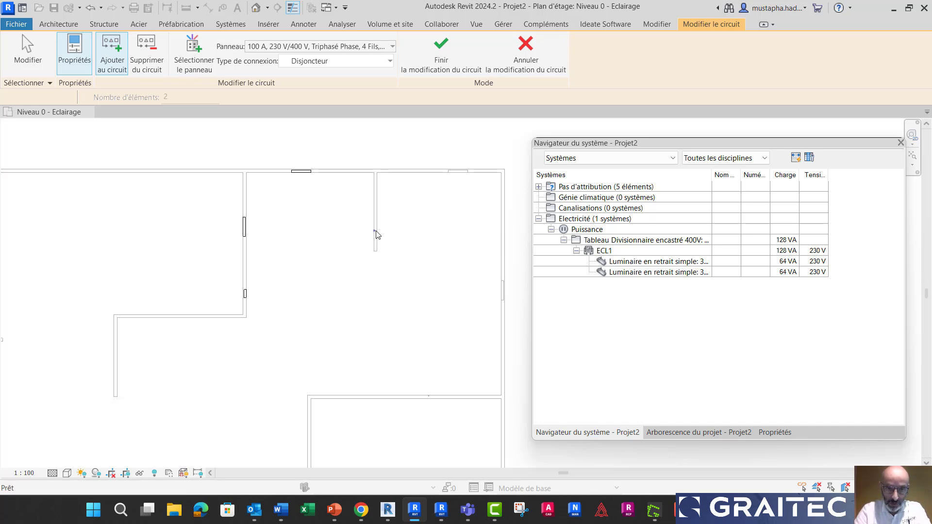
click(451, 61)
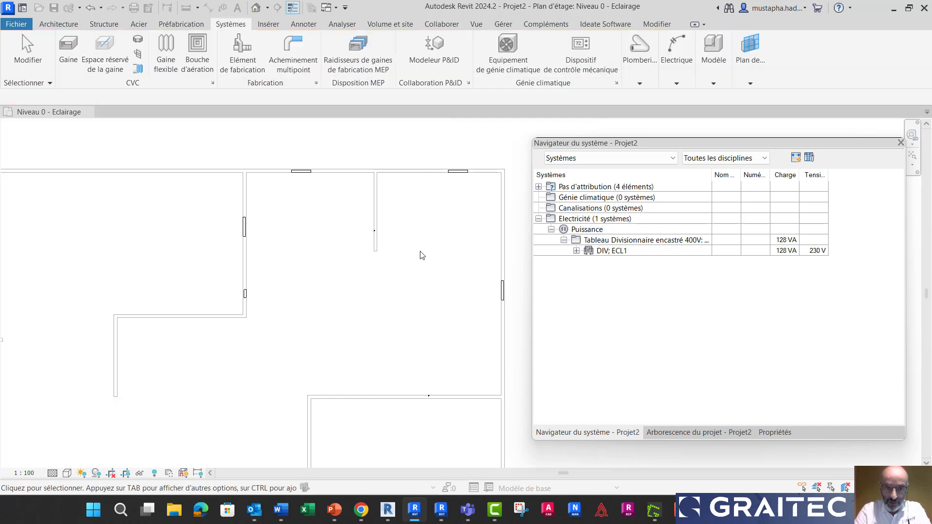
click(576, 251)
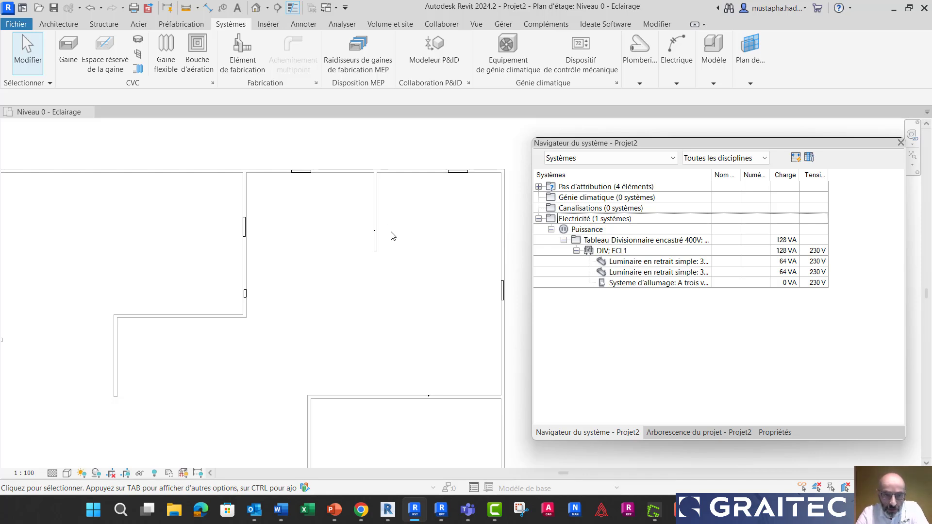
- Assign the switch on the short partition as the controlling switch of the two luminaires' switch system
middle_drag(322, 267, 328, 266)
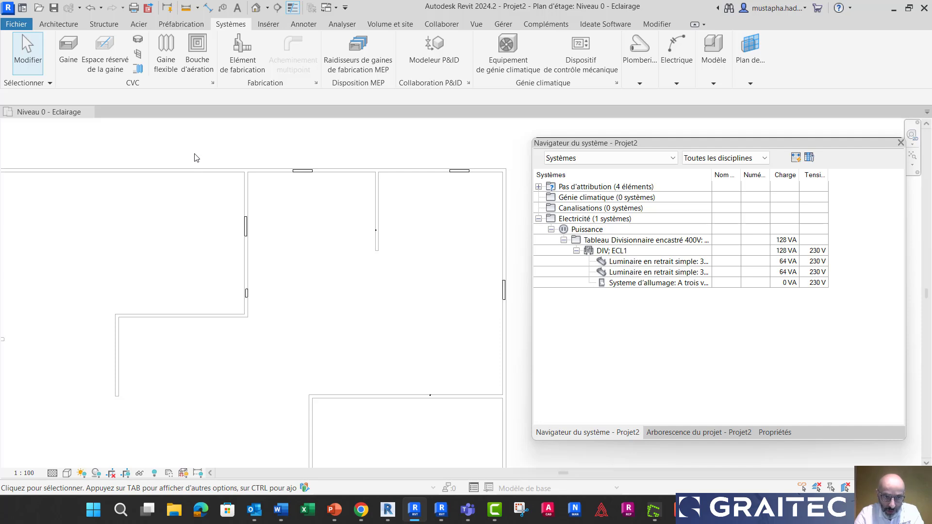
drag(197, 151, 332, 254)
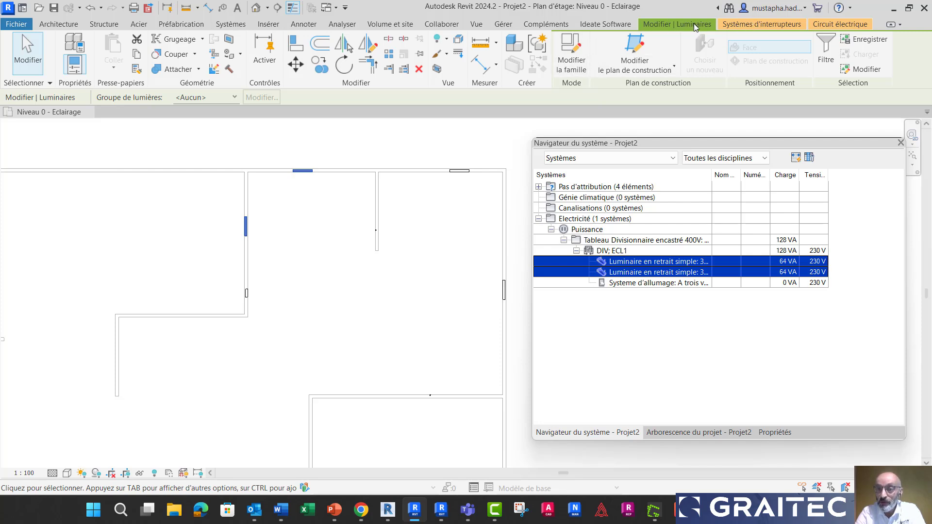
click(823, 24)
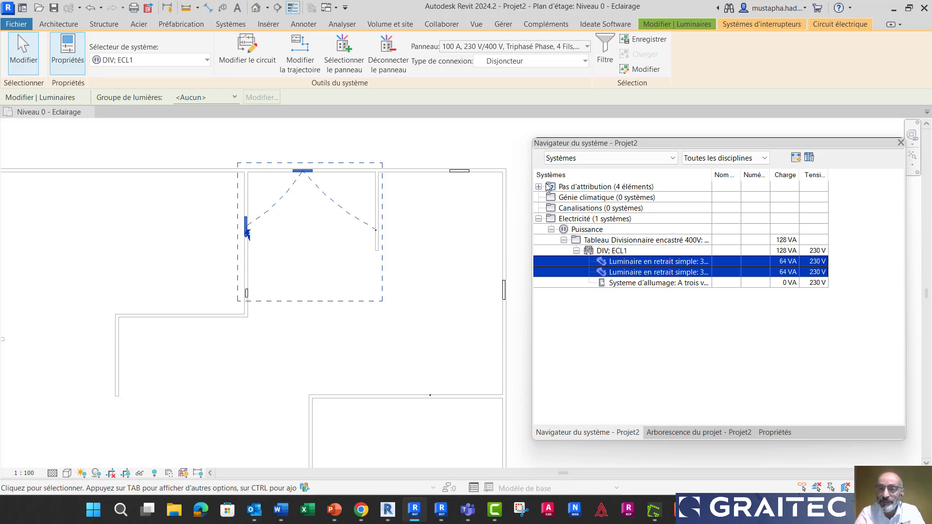
click(737, 24)
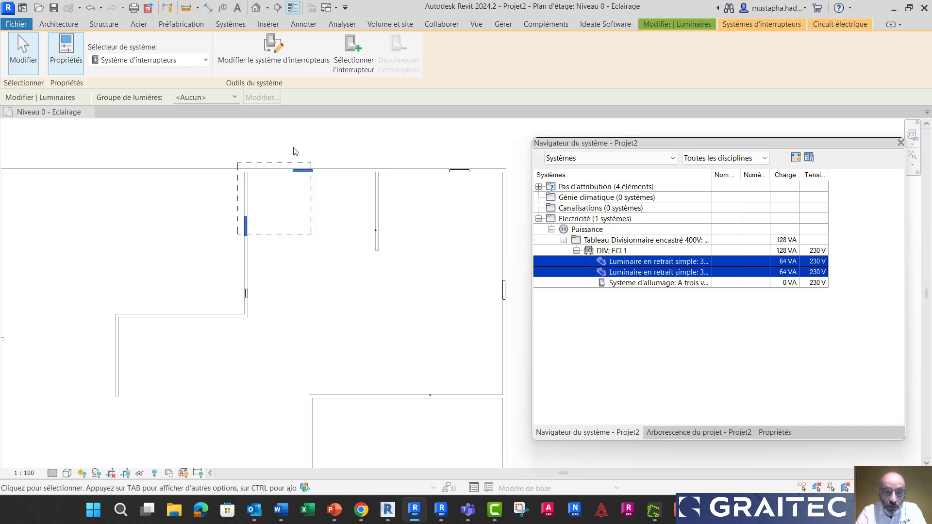
scroll(296, 148, up, 1)
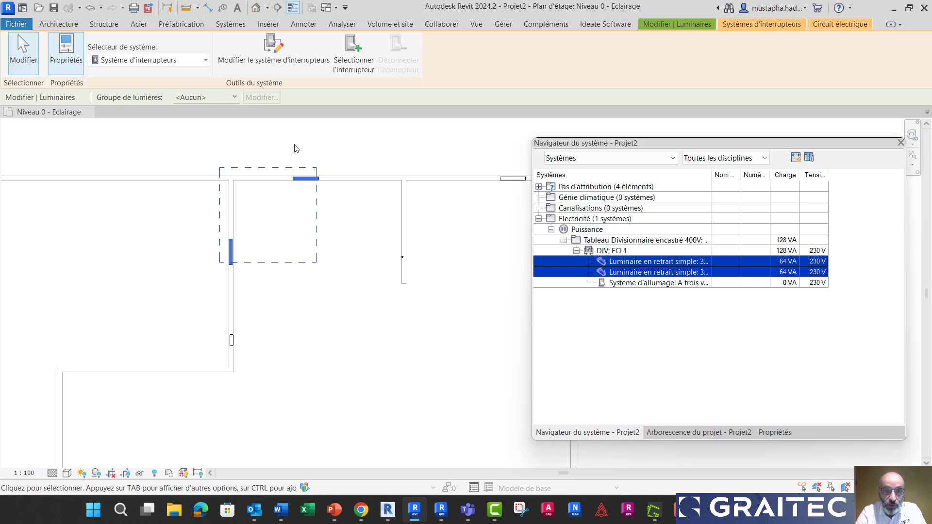
click(353, 51)
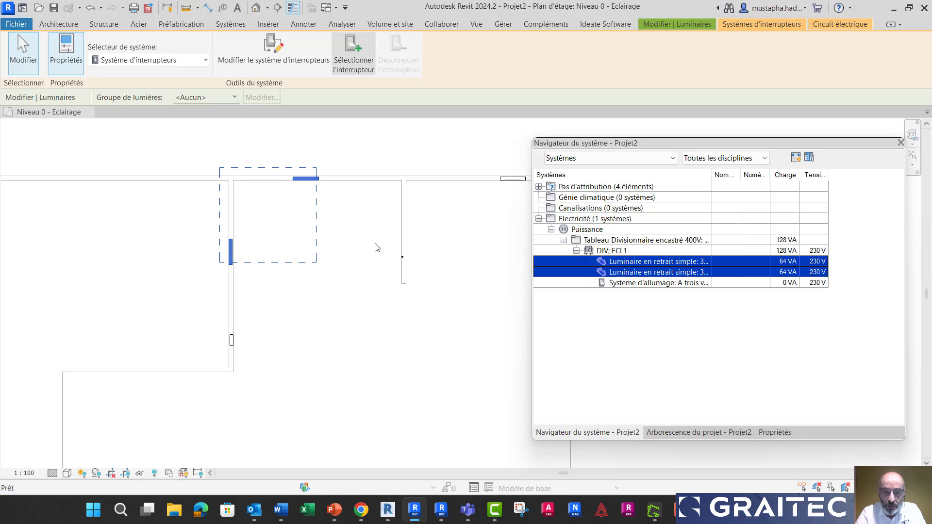
click(404, 259)
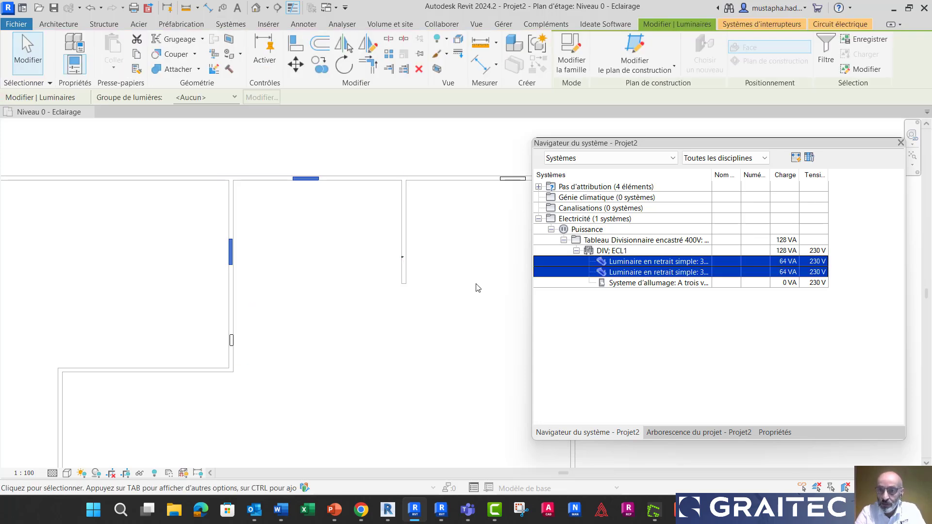
click(449, 294)
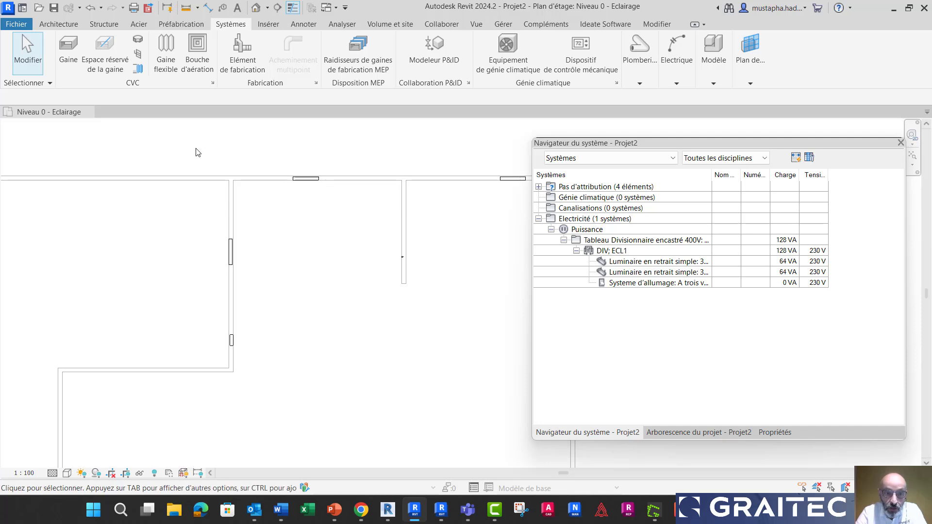
- Examine the two luminaires' switch system and its connection lines to the switch on the short partition
drag(195, 148, 348, 284)
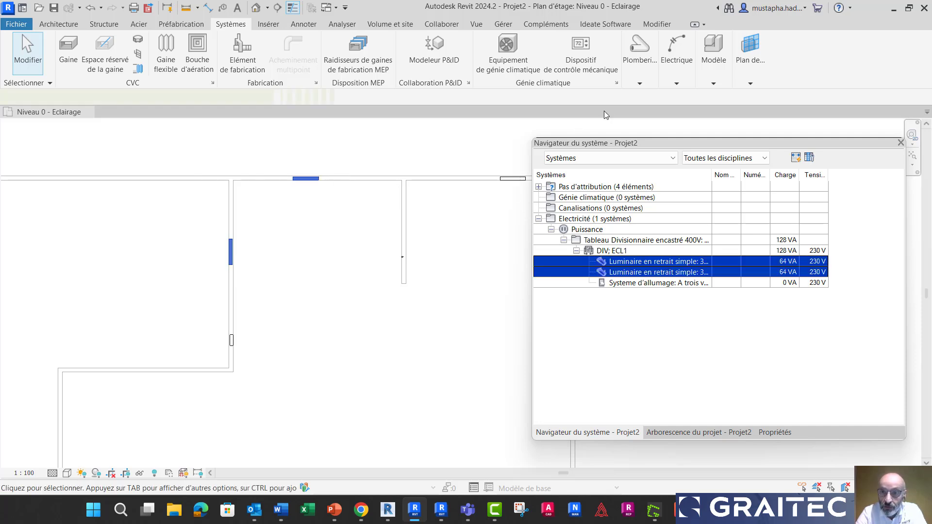
click(764, 24)
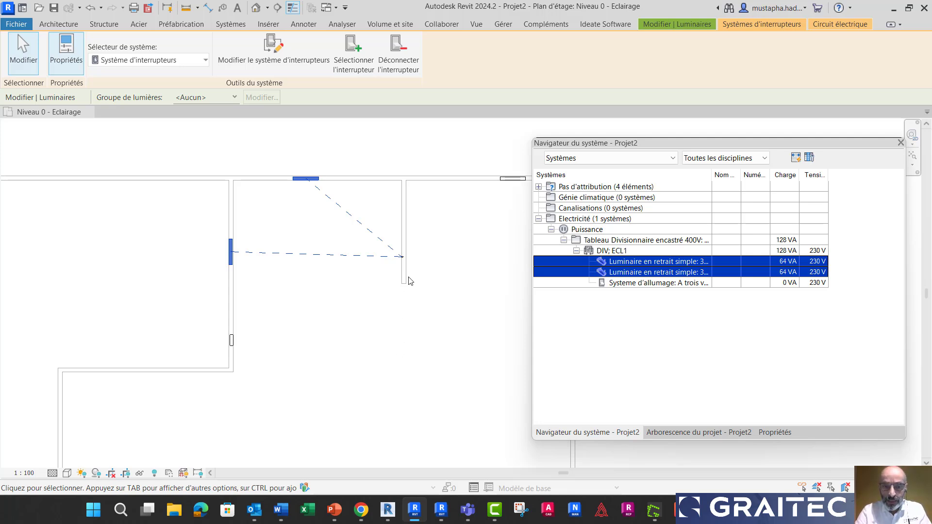
scroll(410, 262, up, 5)
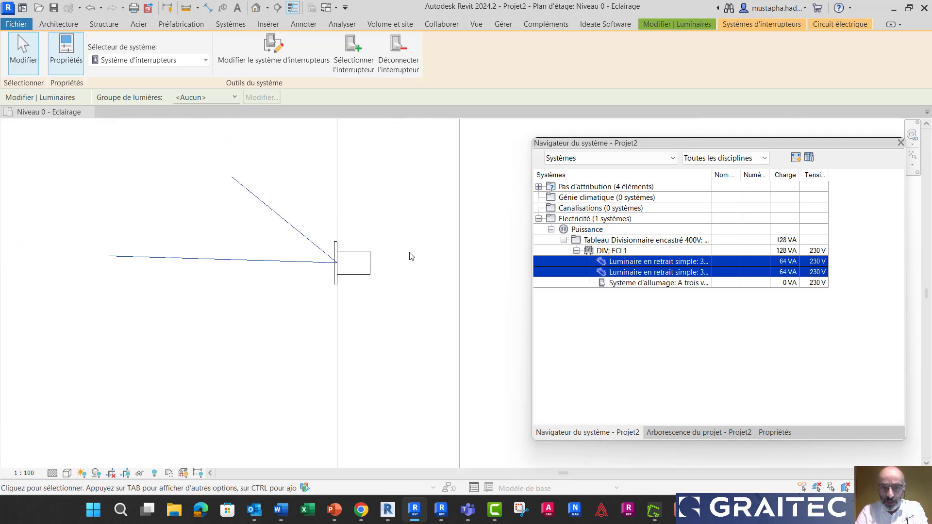
scroll(364, 264, up, 1)
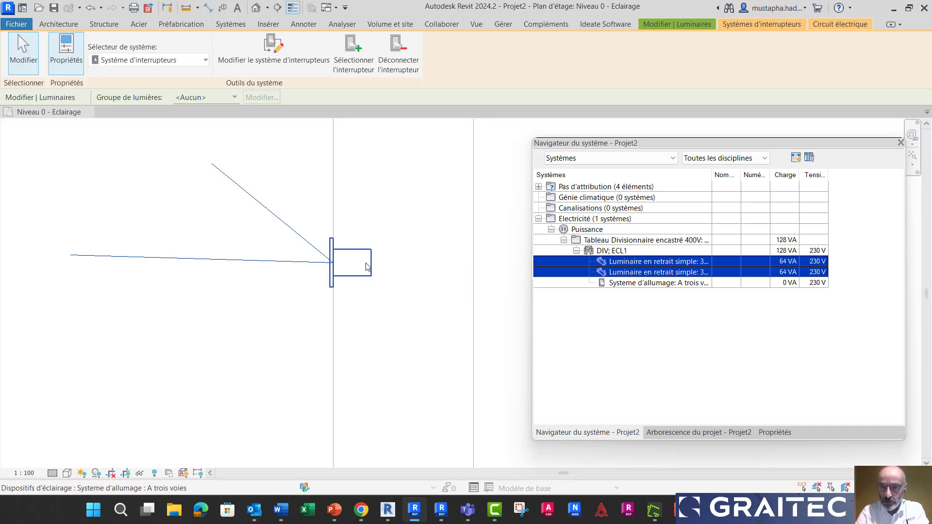
scroll(368, 266, down, 3)
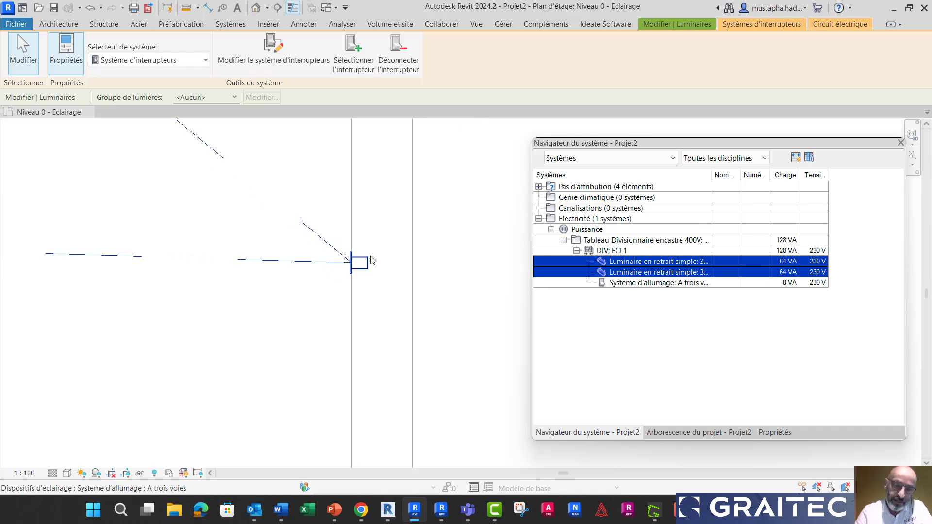
scroll(371, 261, down, 4)
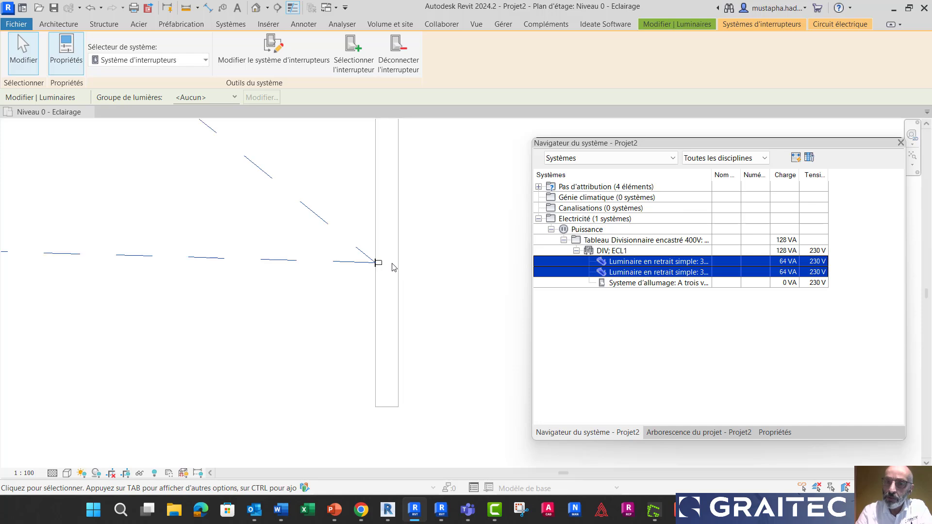
scroll(392, 267, down, 4)
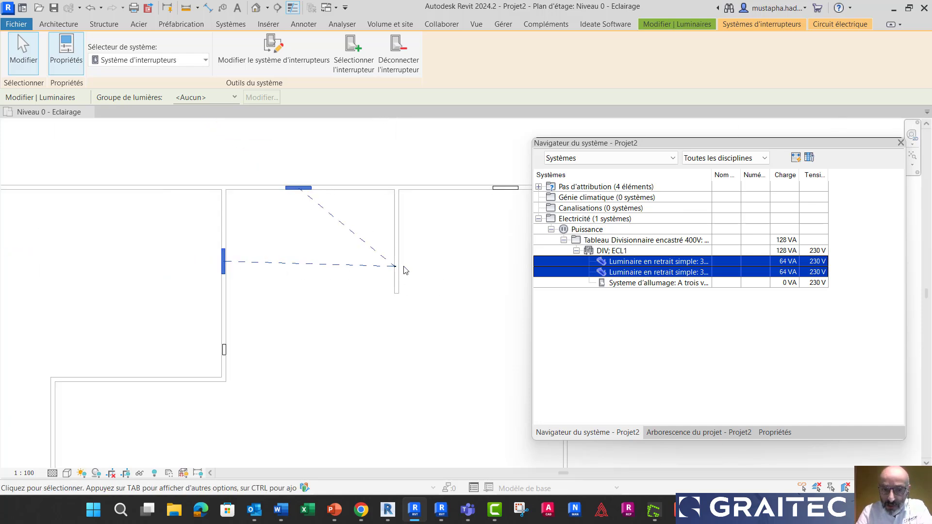
- Inspect the switch on the short partition where the luminaires' connection lines meet, and clear the luminaire selection
scroll(405, 268, up, 5)
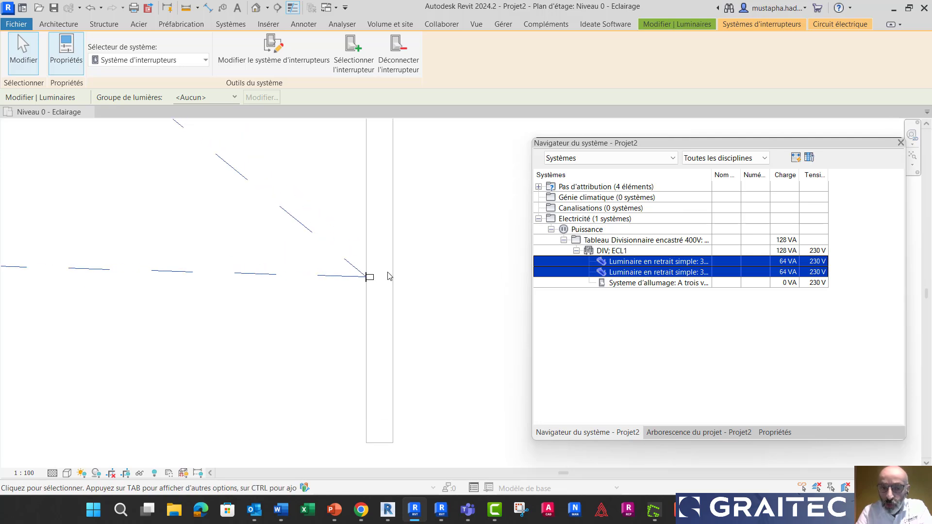
scroll(387, 274, up, 3)
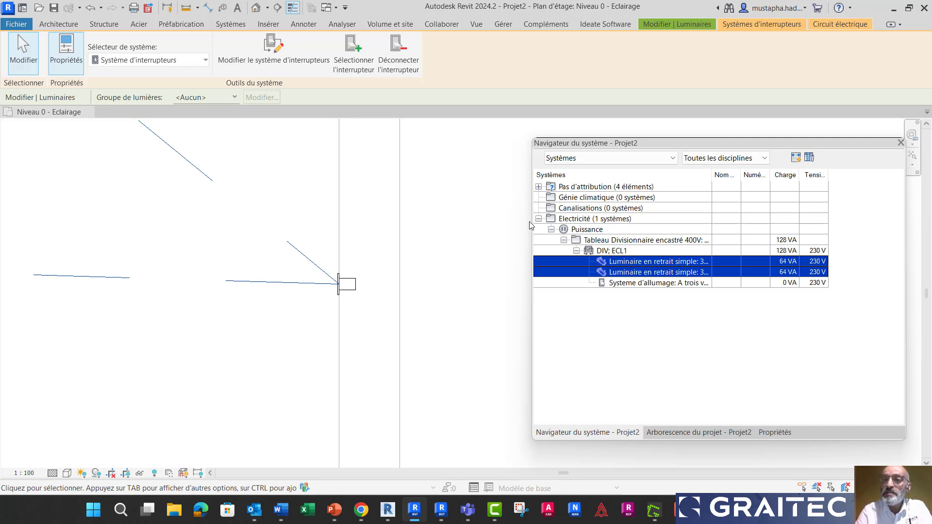
scroll(393, 273, down, 10)
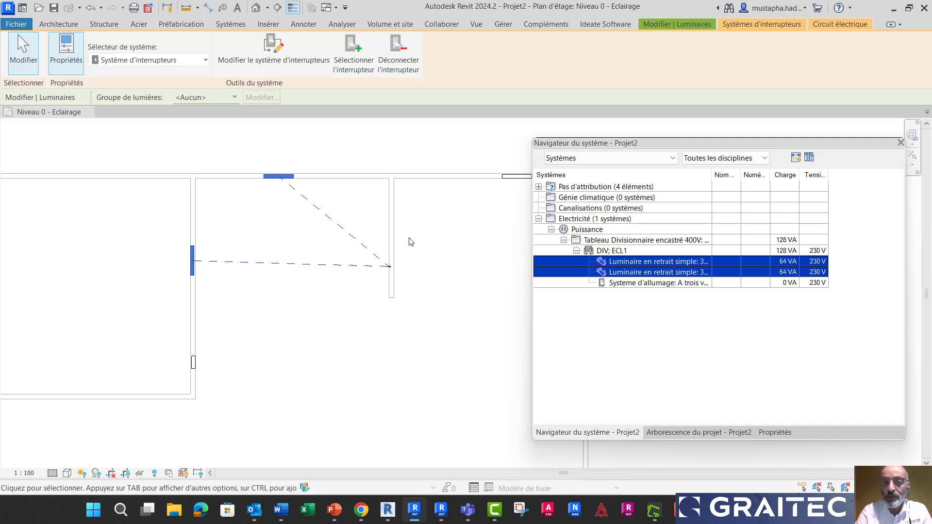
middle_drag(288, 264, 316, 273)
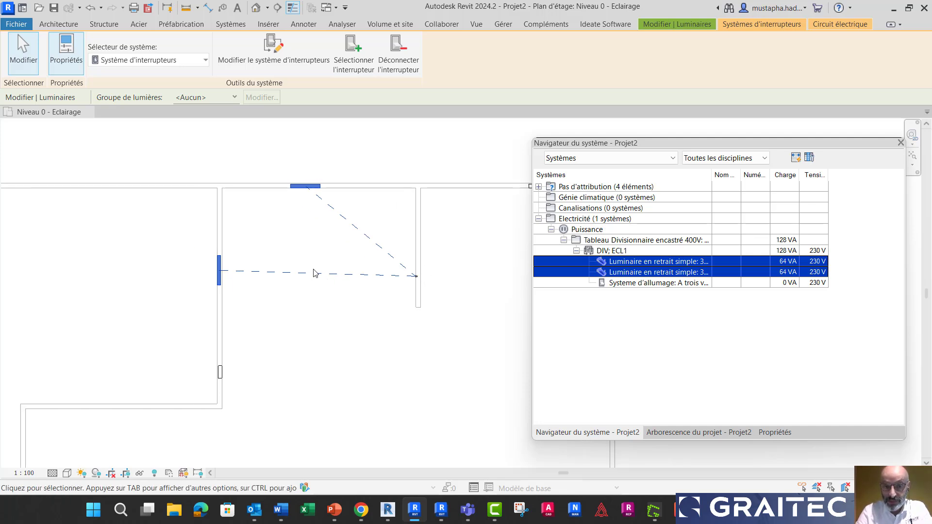
scroll(294, 257, up, 2)
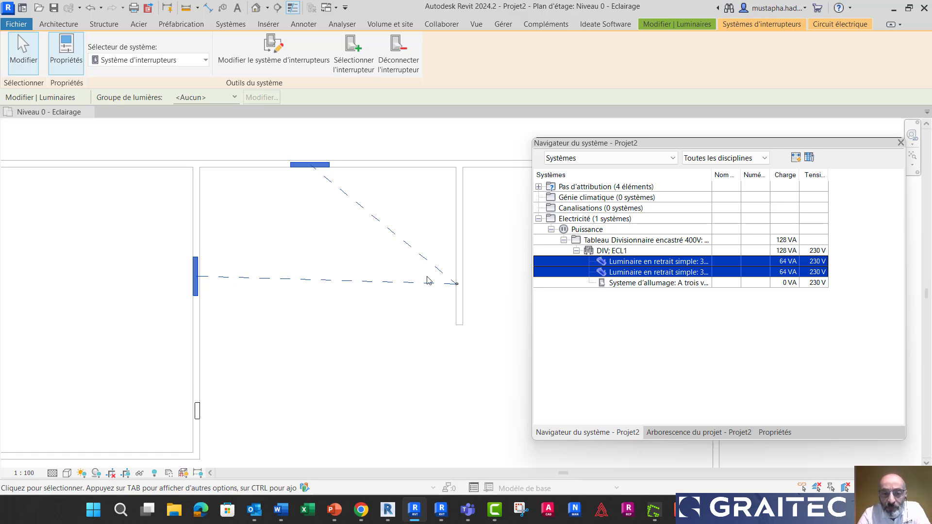
click(374, 318)
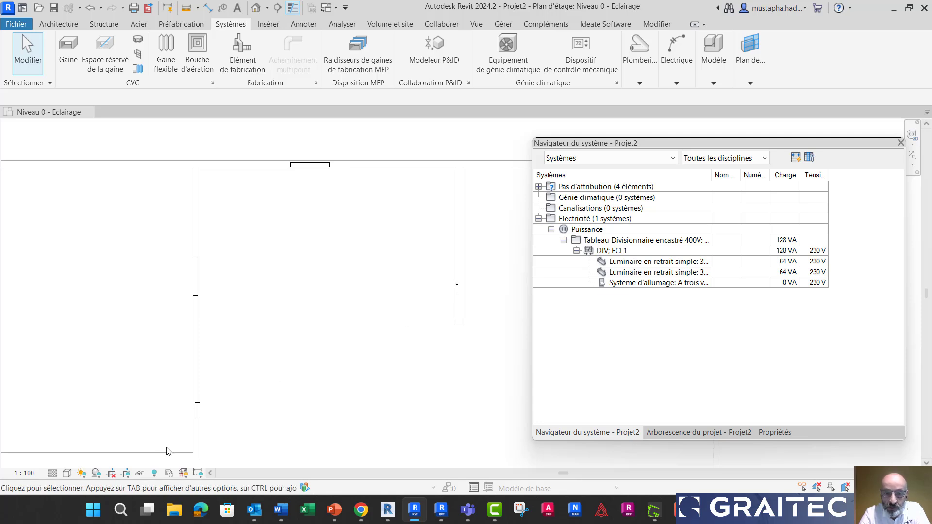
- Open the family of the distribution board on the inner west wall for editing
scroll(179, 427, up, 4)
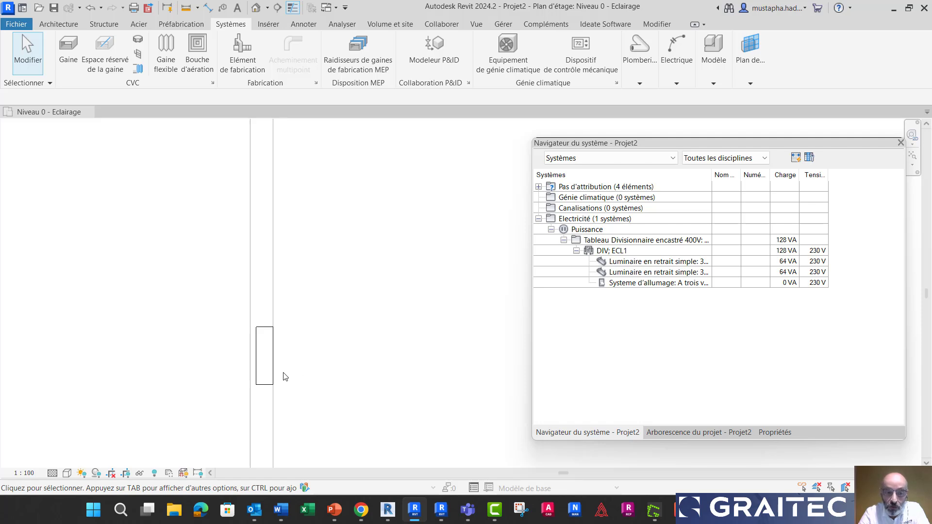
click(262, 362)
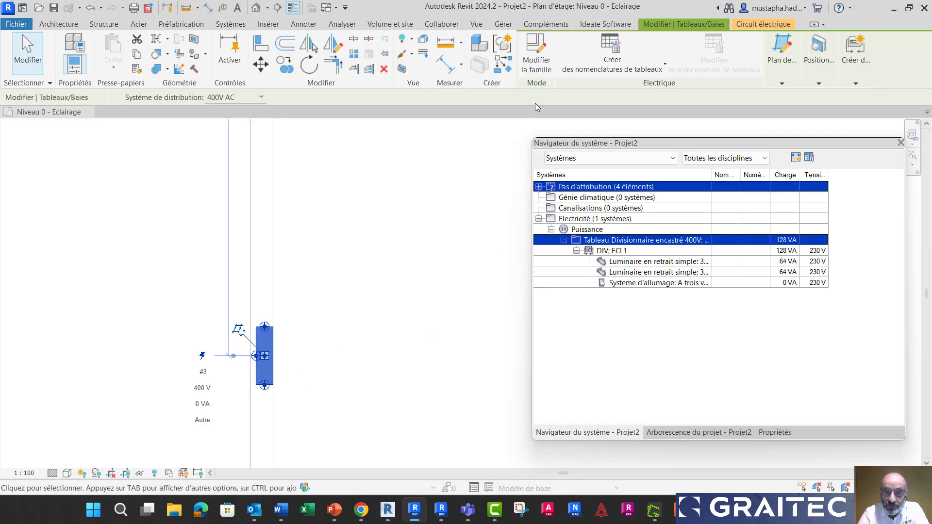
click(520, 69)
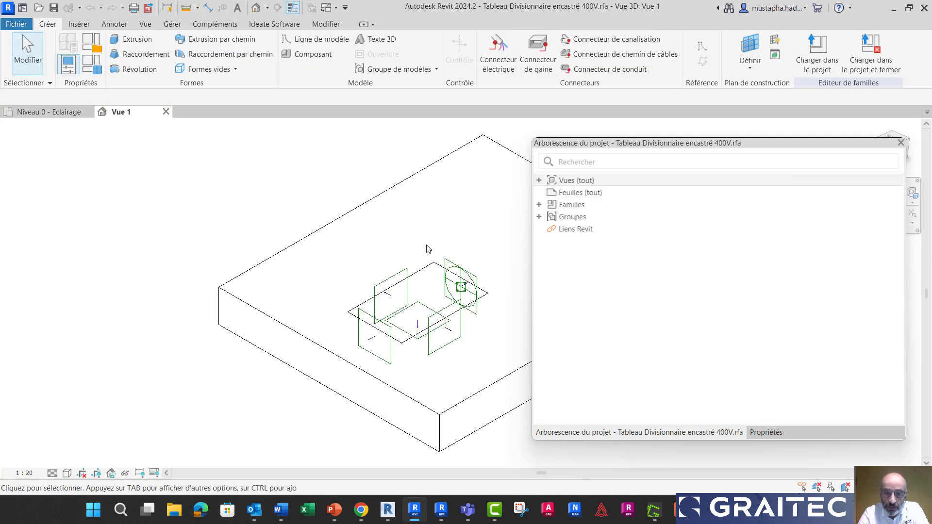
- Try to load Interrupteur.rfa from the Appareillage library folder into the distribution board family
click(79, 25)
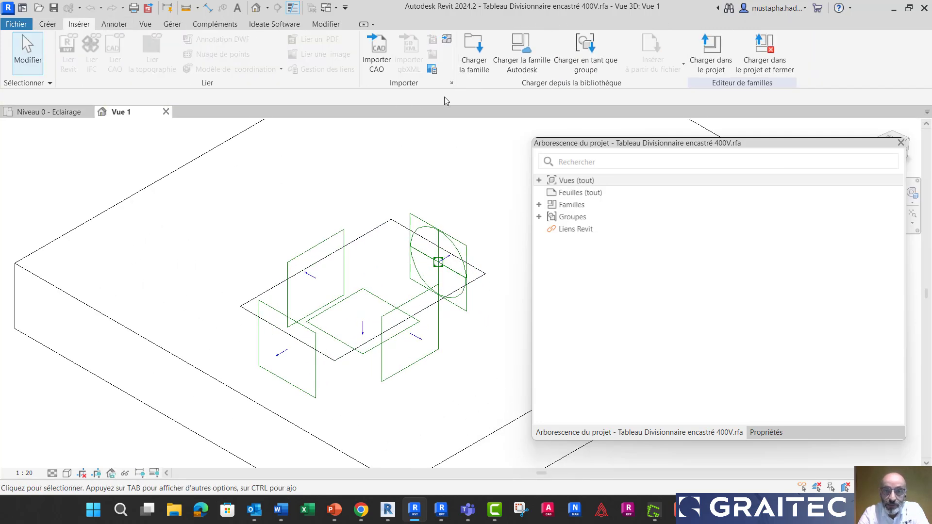
click(478, 63)
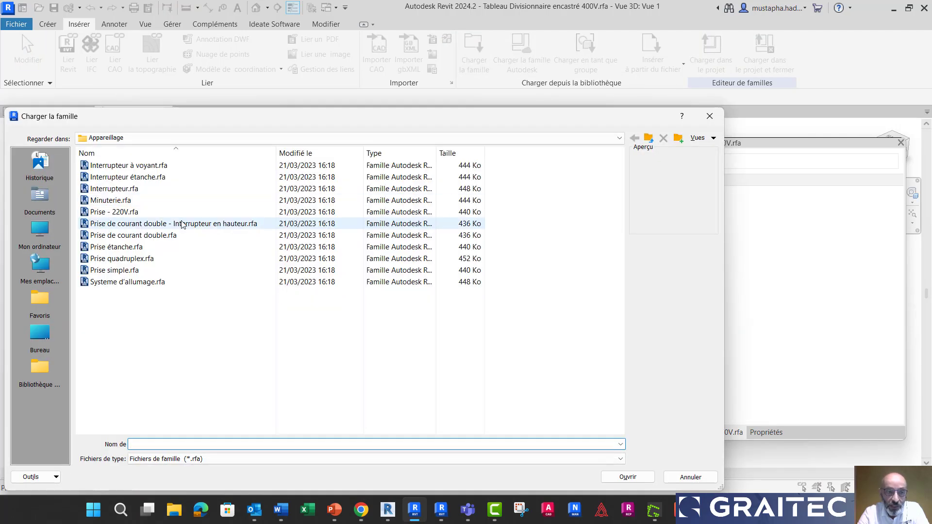
click(117, 189)
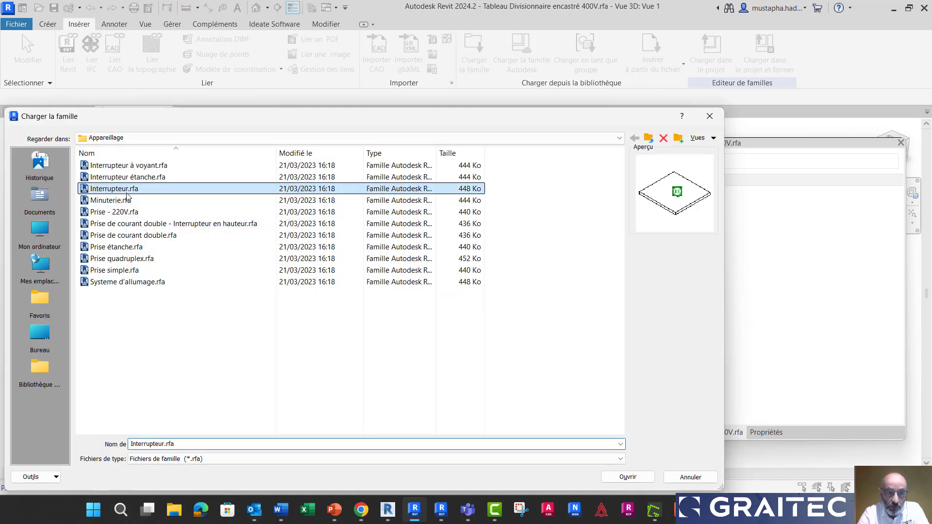
click(638, 476)
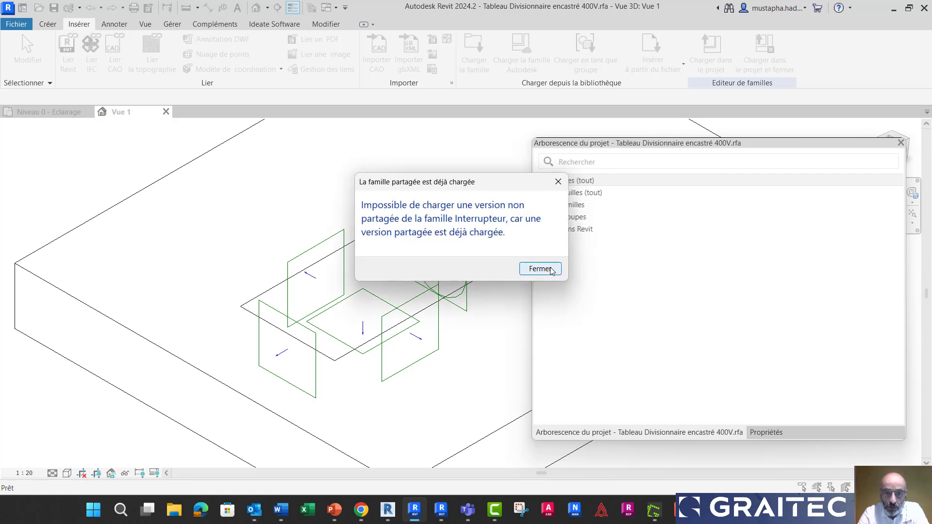
click(551, 270)
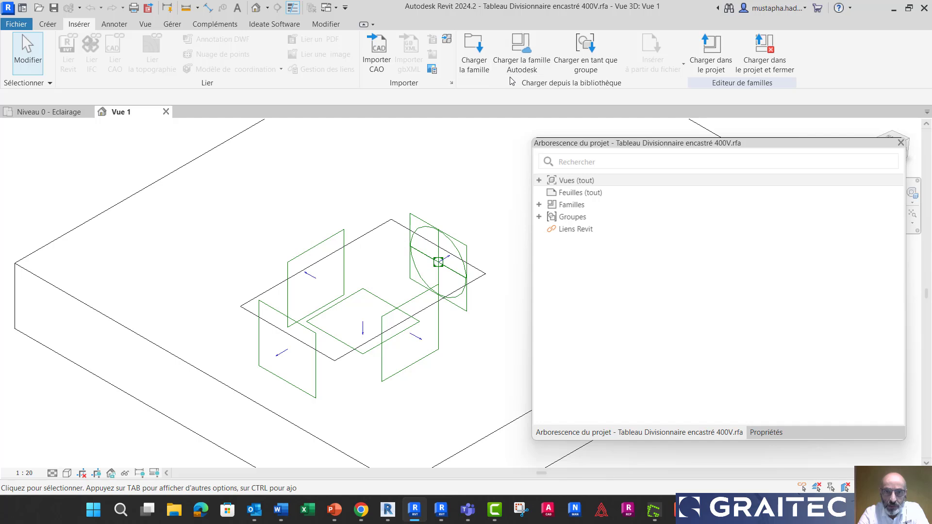
click(474, 53)
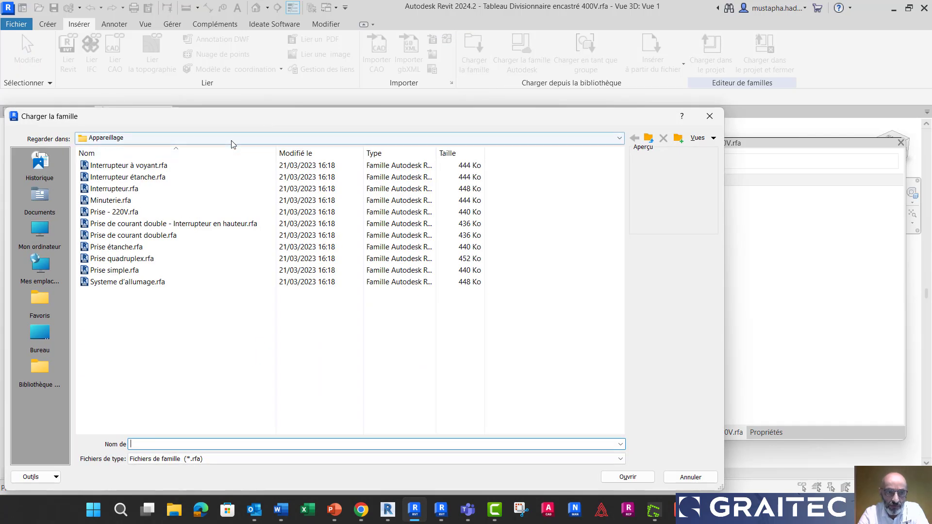
click(231, 139)
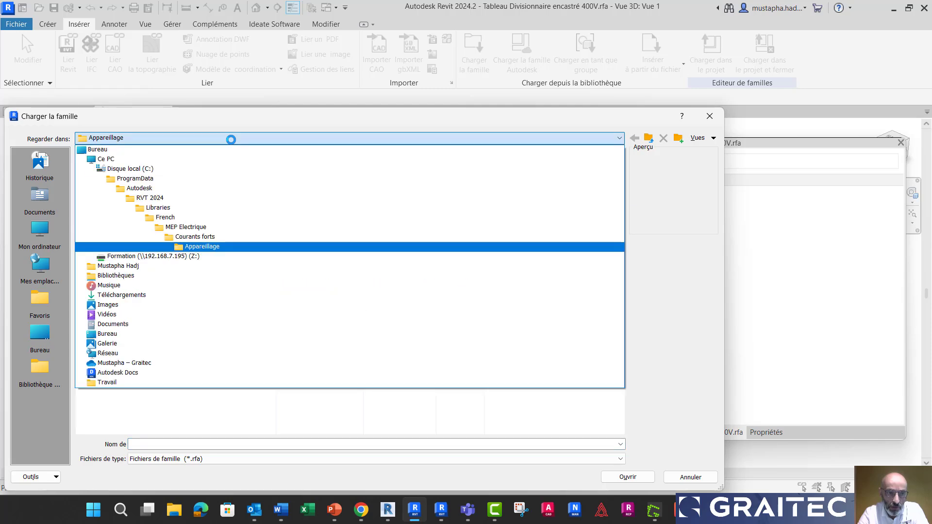
click(228, 247)
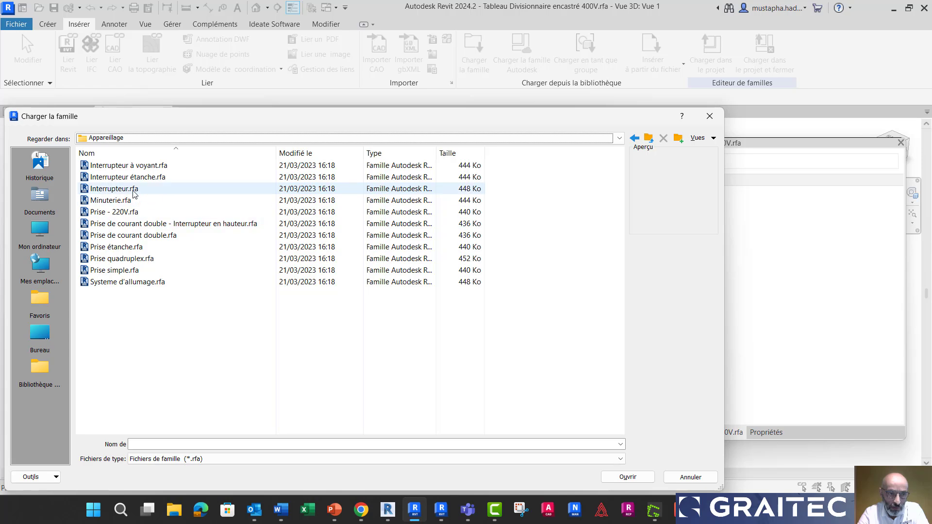
click(134, 191)
click(626, 477)
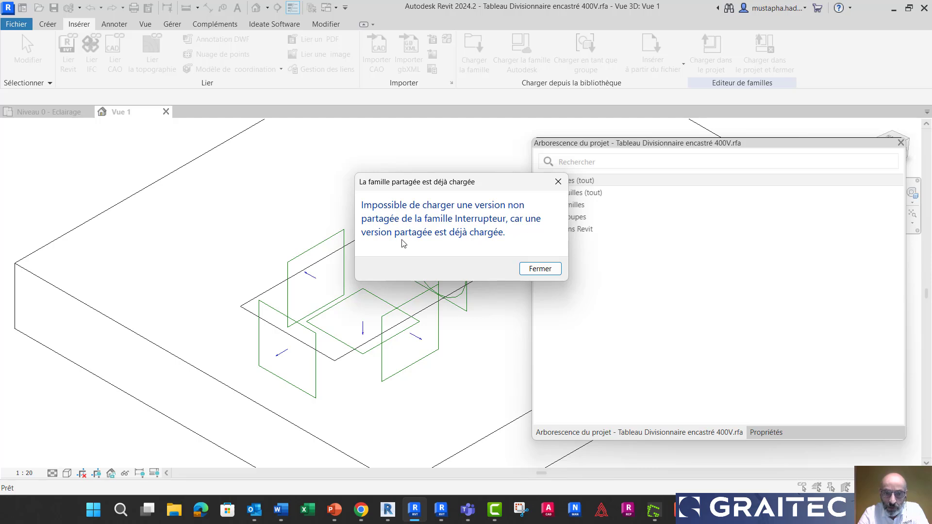
click(539, 269)
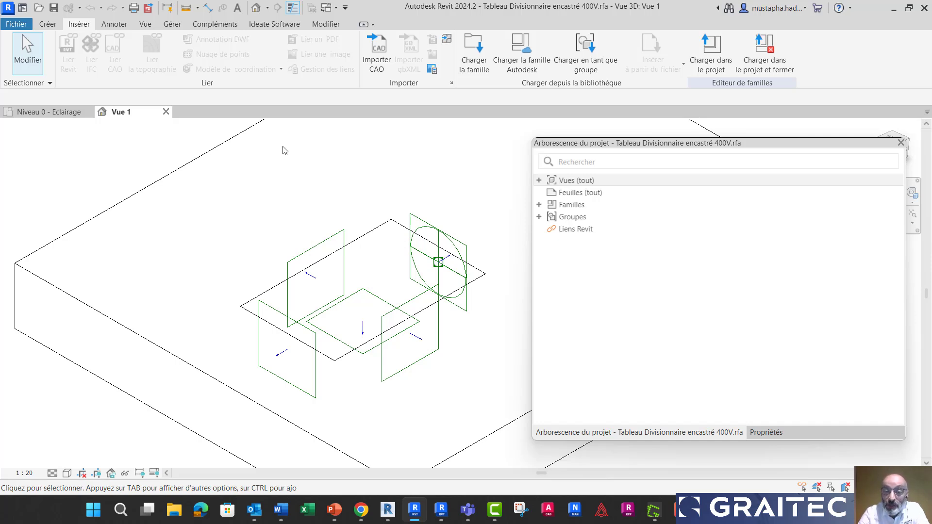
- Place an Interrupteur component of type Porte motorisée on the host face inside the board outline, and load the board family into Projet2
click(51, 25)
click(293, 54)
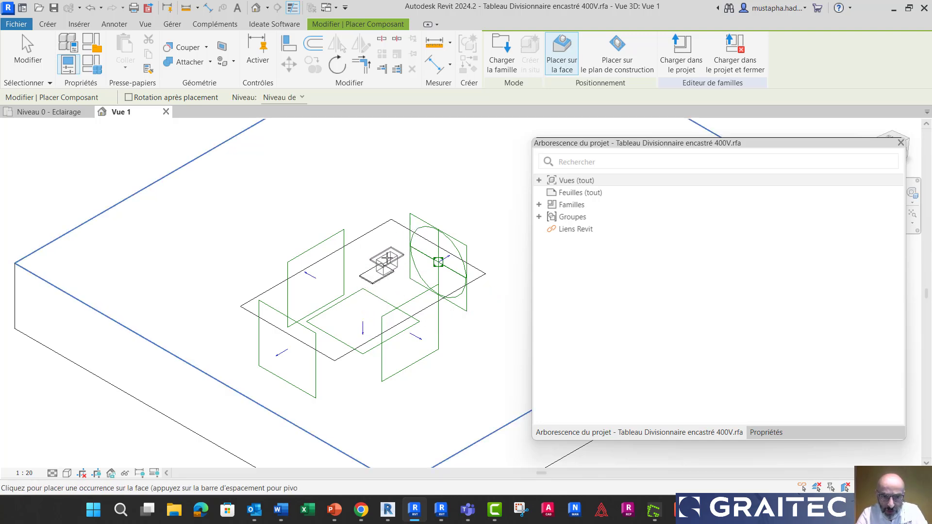
key(Escape)
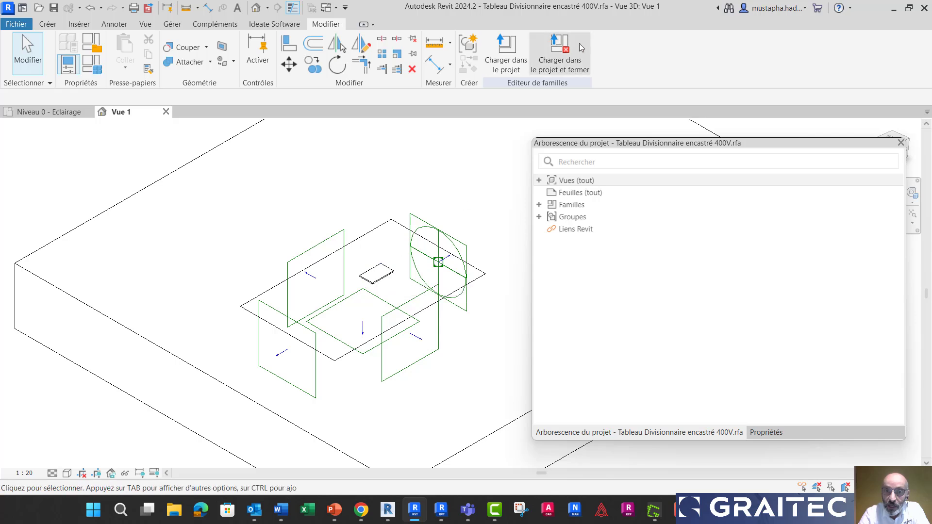
click(506, 51)
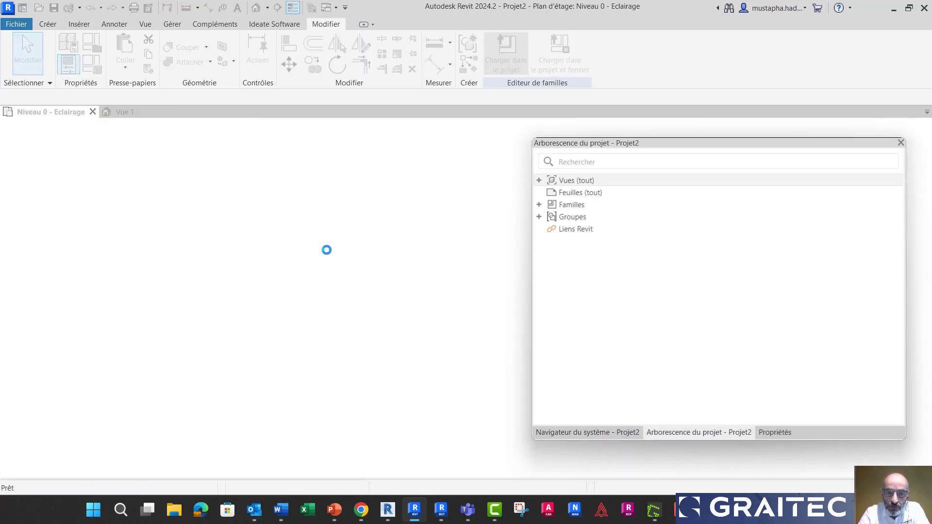
click(365, 258)
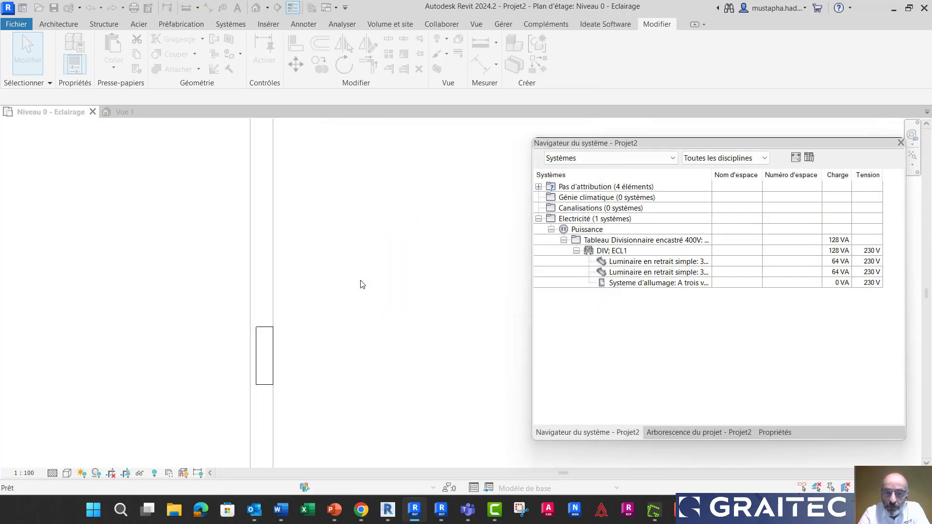
- Examine the distribution board with its nested switch in the lighting plan, cycling through the overlapping elements and circuit ECL1
scroll(269, 408, up, 4)
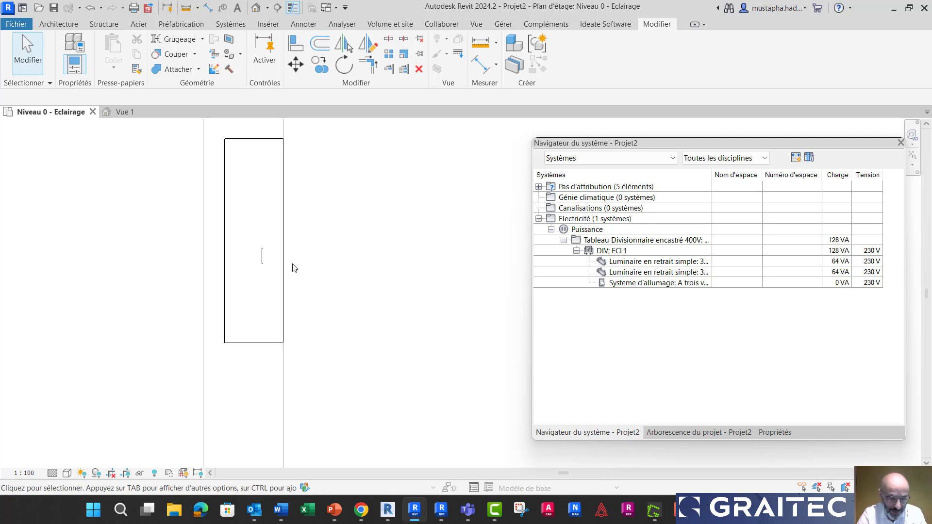
key(Tab)
key(Tab)
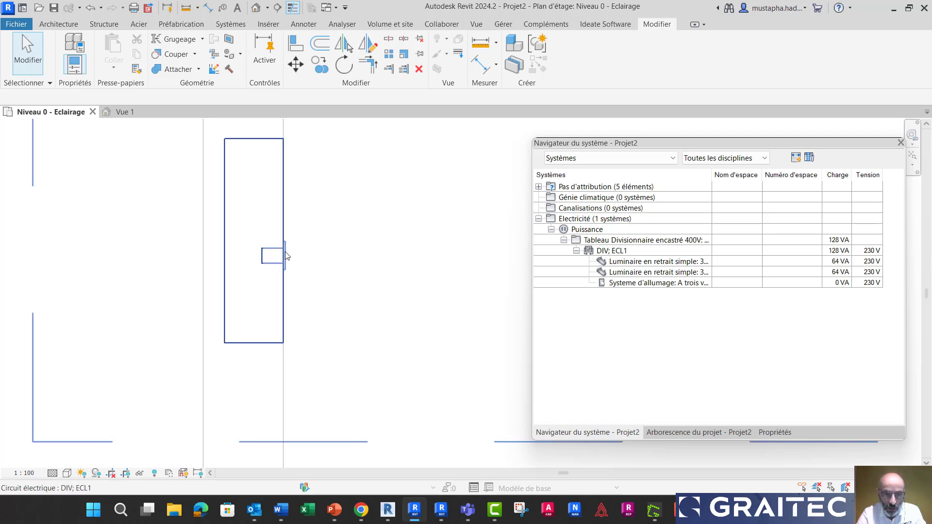
key(Tab)
key(Tab)
key(Tab)
key(Tab)
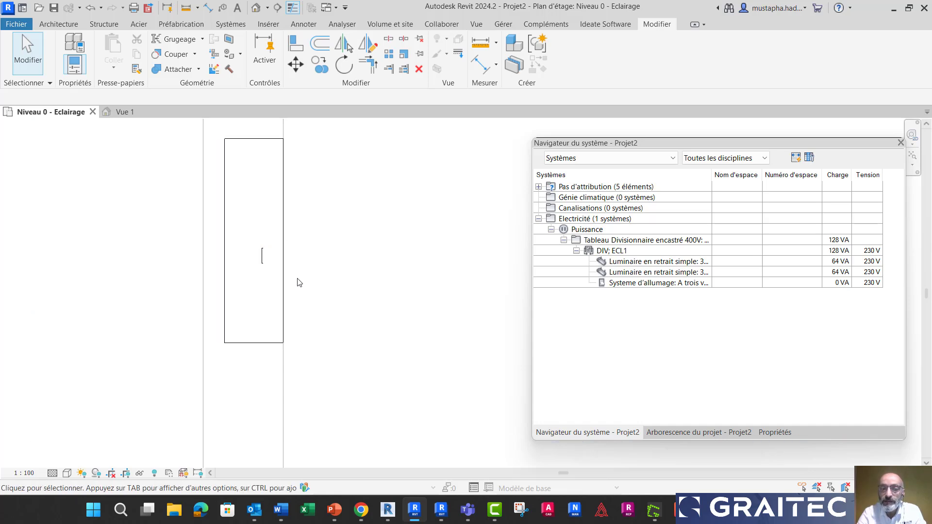
scroll(294, 279, down, 3)
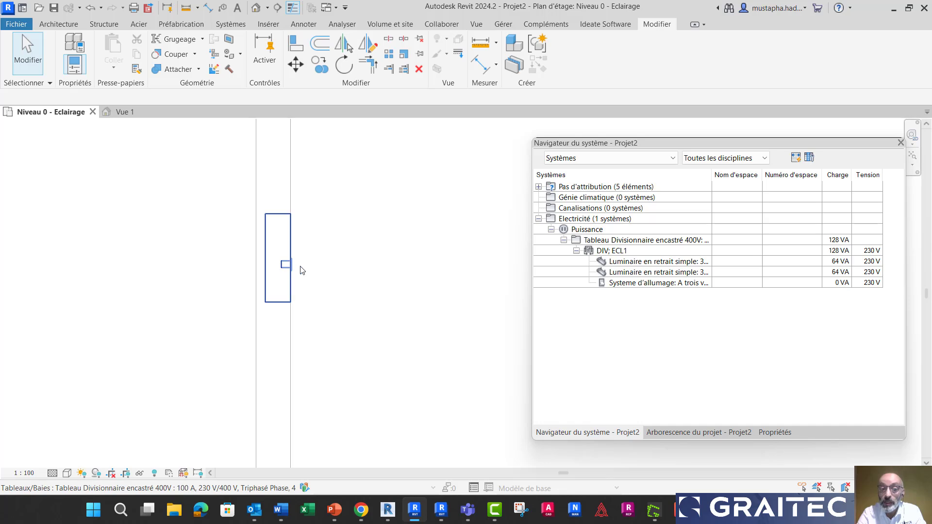
scroll(311, 266, up, 4)
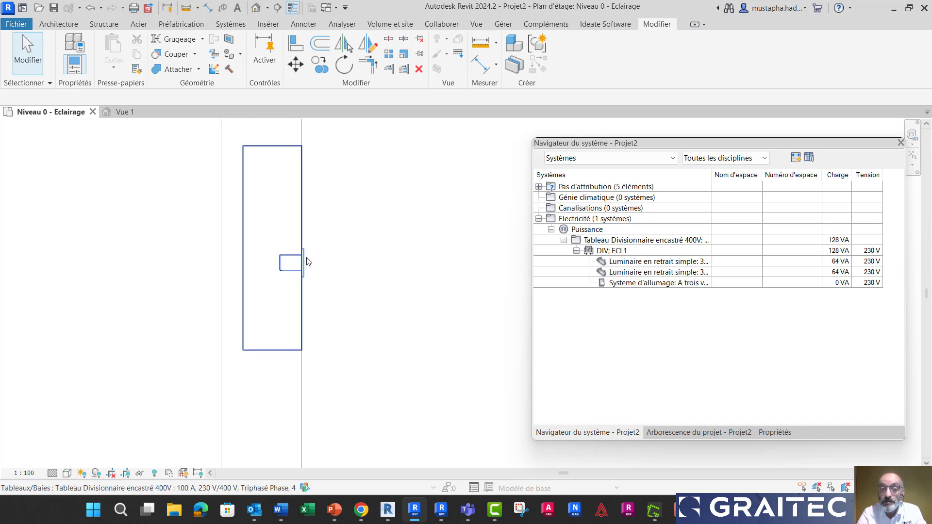
scroll(295, 322, down, 2)
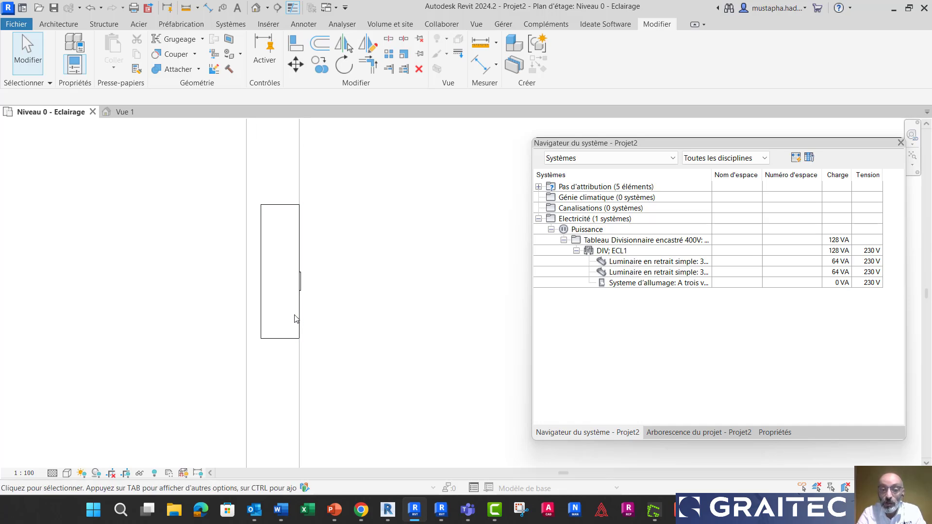
- Open the switch nested in the board family for editing and check the Partagée setting in its family category and parameters
click(129, 114)
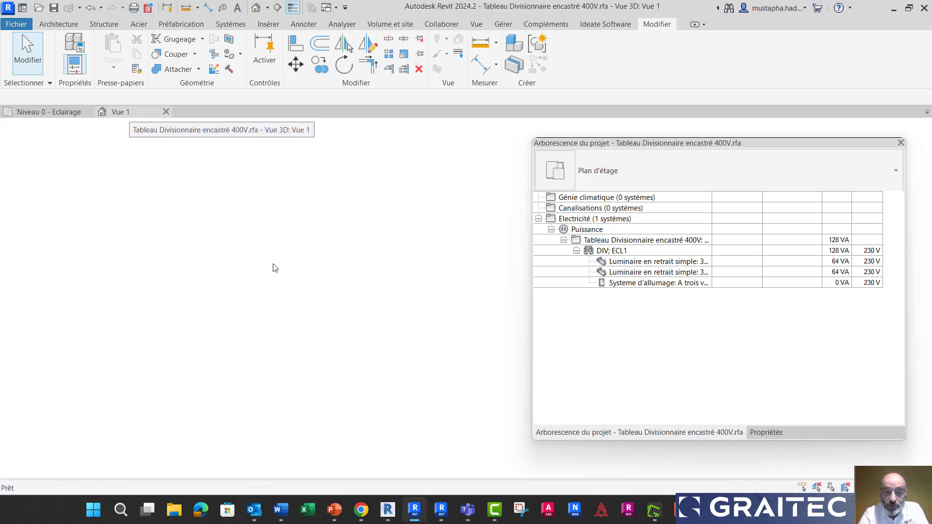
scroll(435, 291, up, 2)
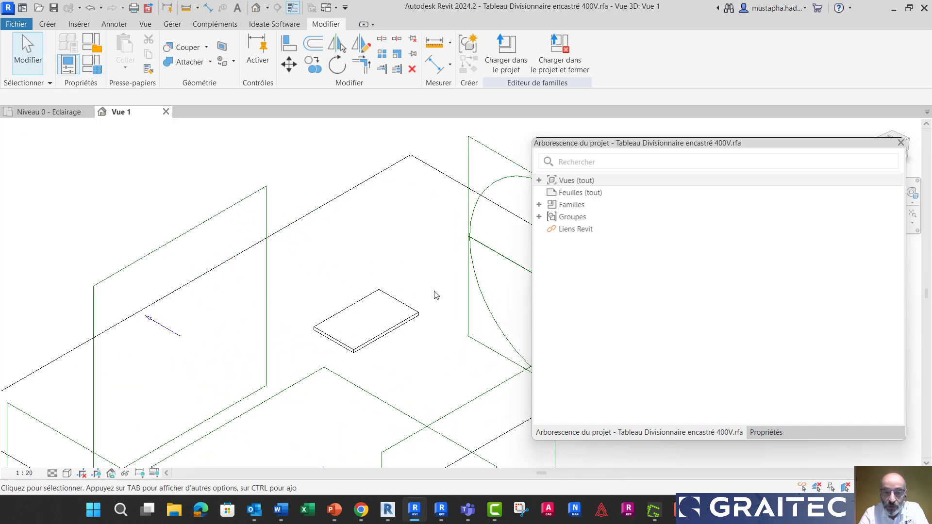
click(416, 315)
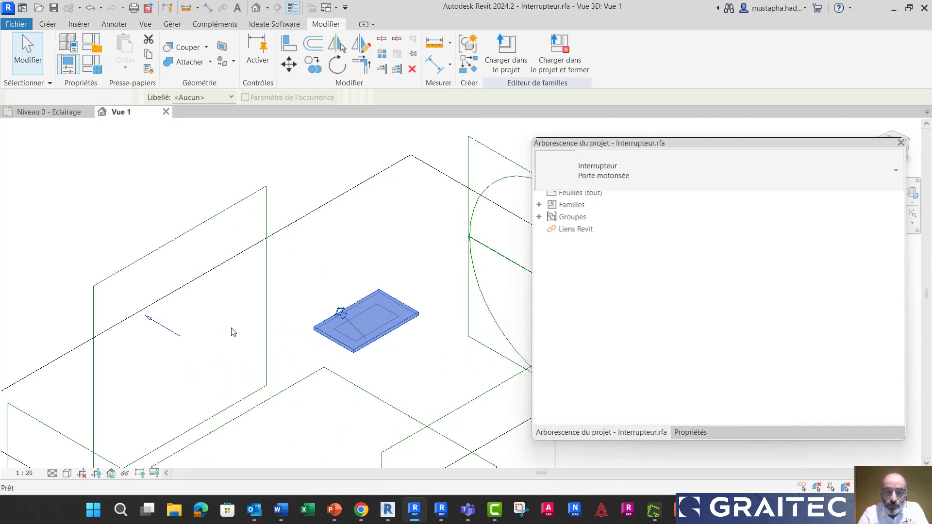
click(92, 42)
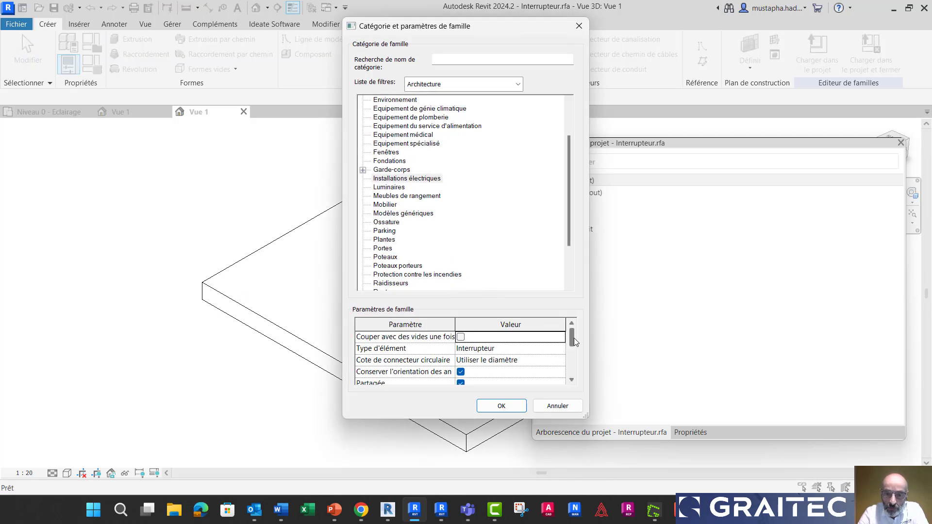
drag(573, 338, 573, 357)
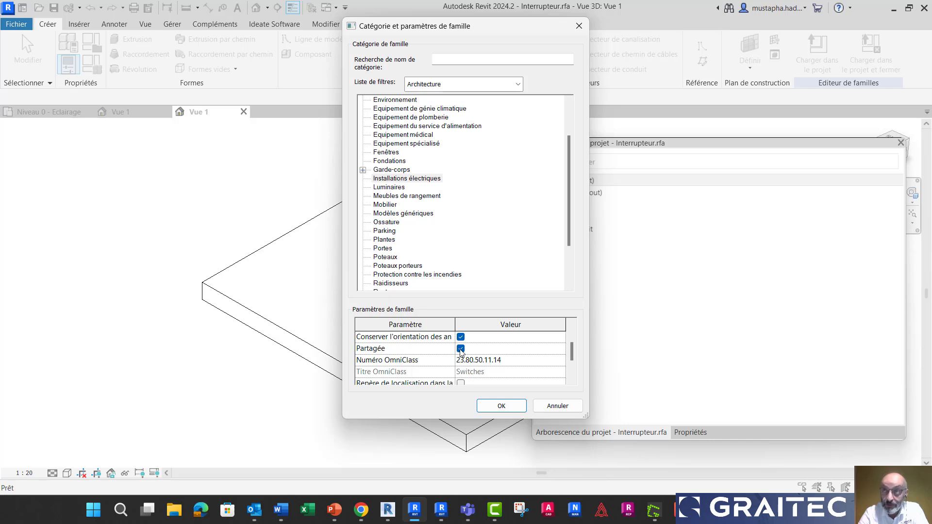
click(501, 407)
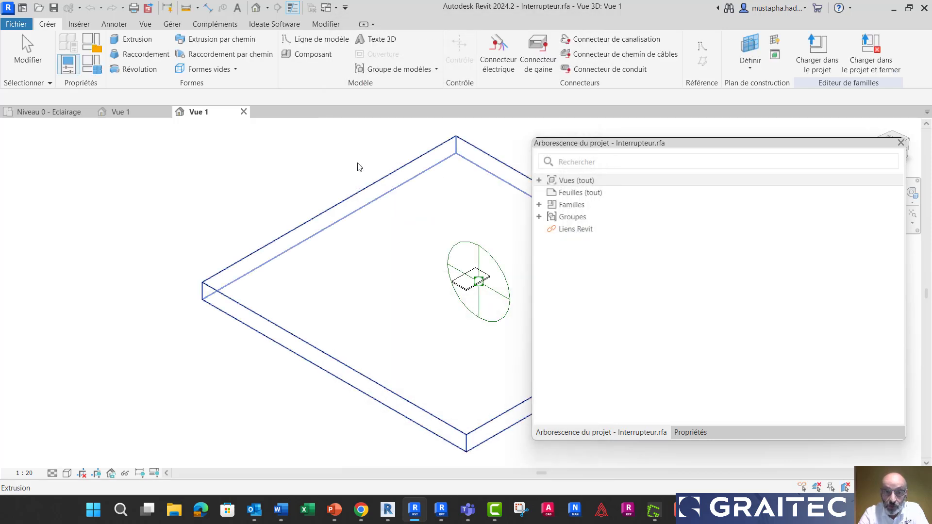
- Load the Interrupteur family into both Projet2 and Tableau Divisionnaire encastré 400V.rfa
click(815, 61)
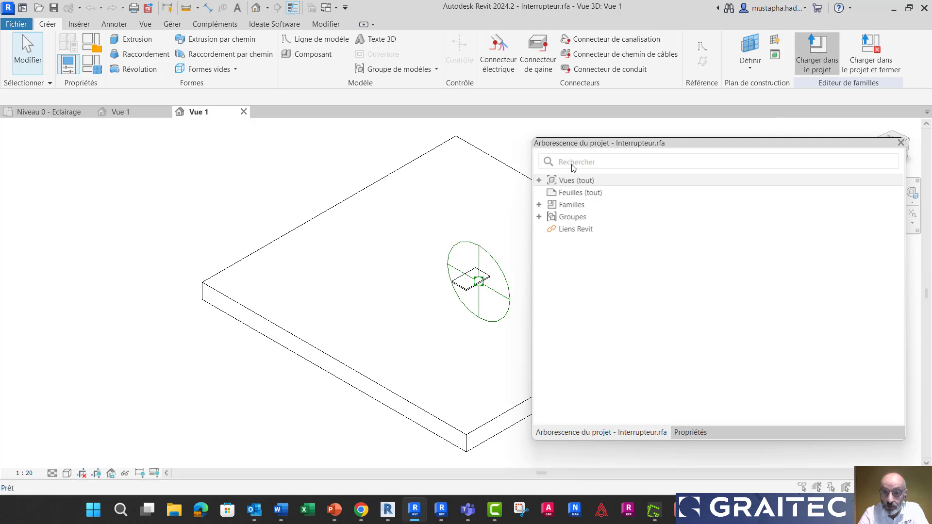
click(393, 200)
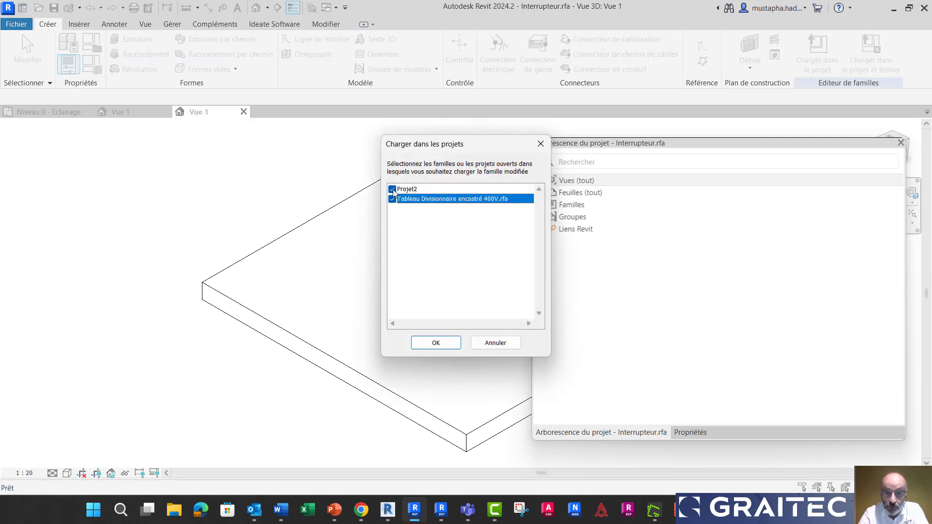
click(436, 343)
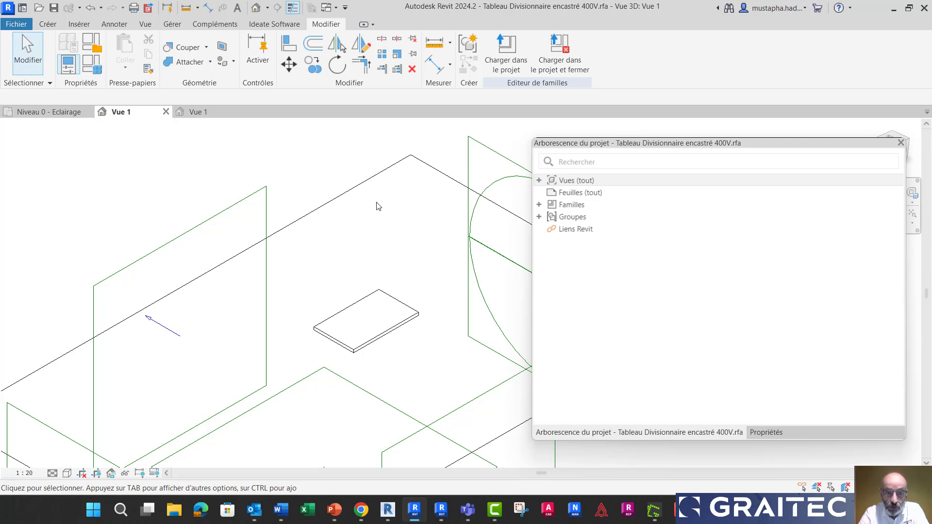
- Load the Tableau Divisionnaire encastré 400V family into Projet2 only
click(501, 61)
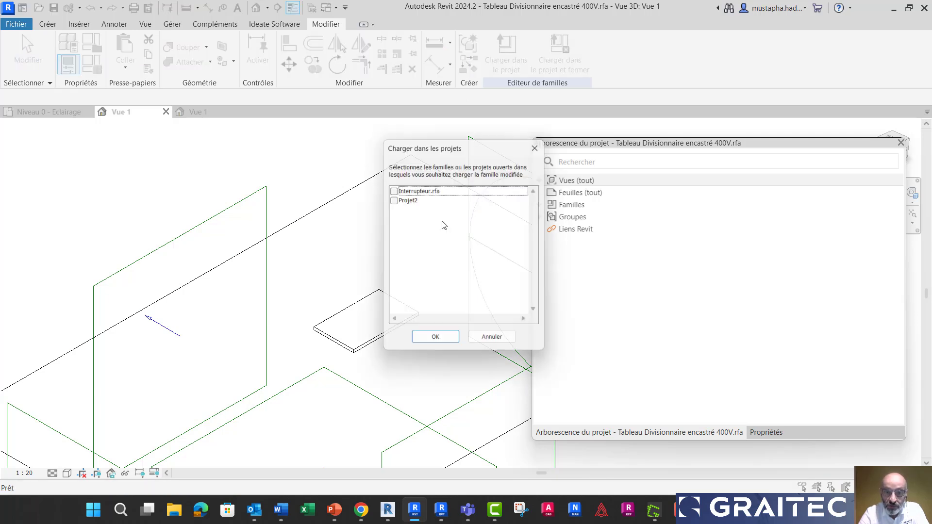
click(392, 199)
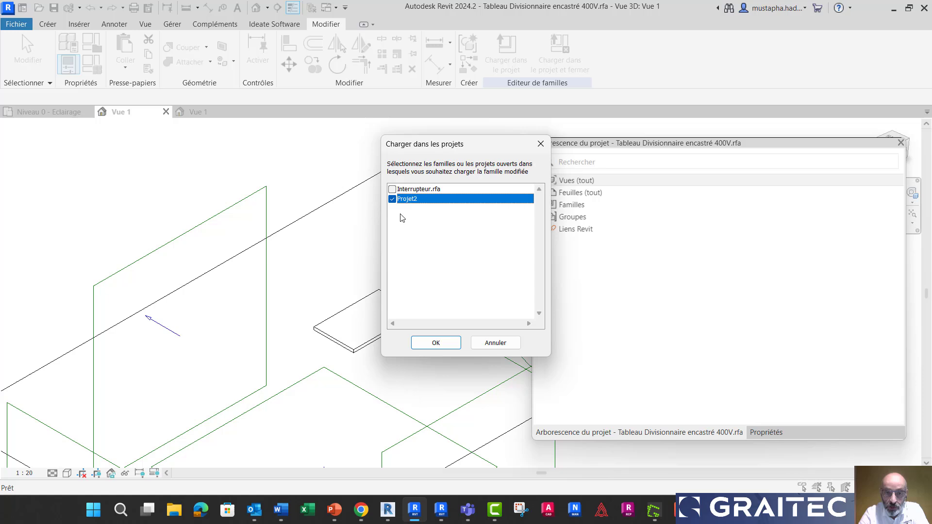
click(436, 343)
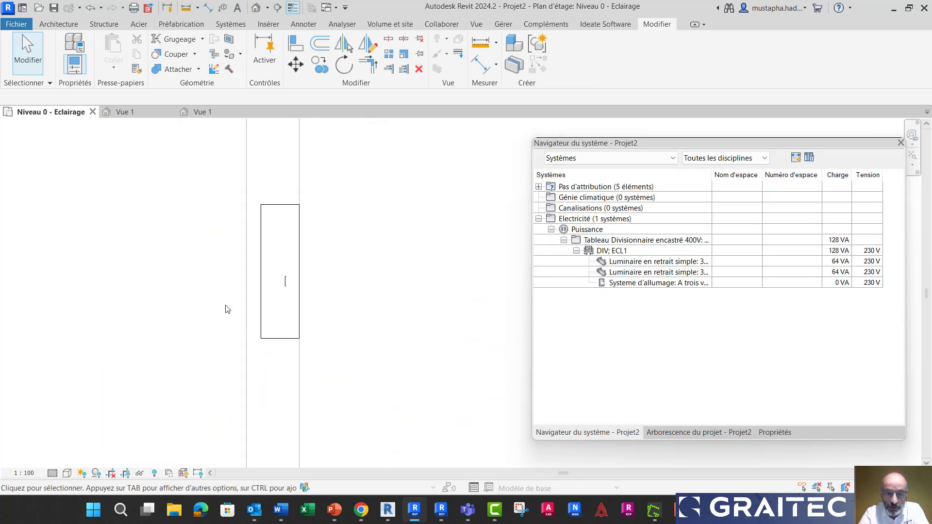
- Select the Interrupteur Porte motorisée nested in the distribution board on the lighting plan and examine its properties
scroll(226, 310, down, 1)
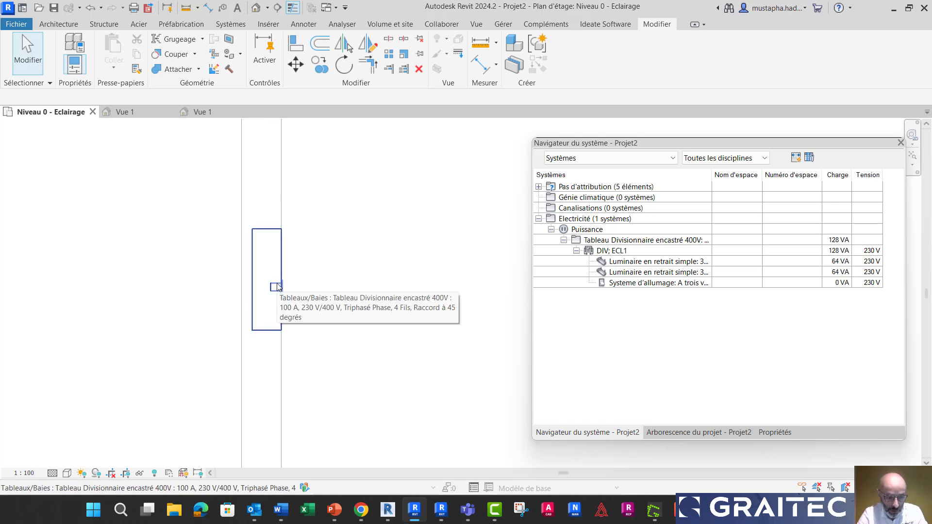
key(Tab)
key(Tab)
key(Tab)
key(Tab)
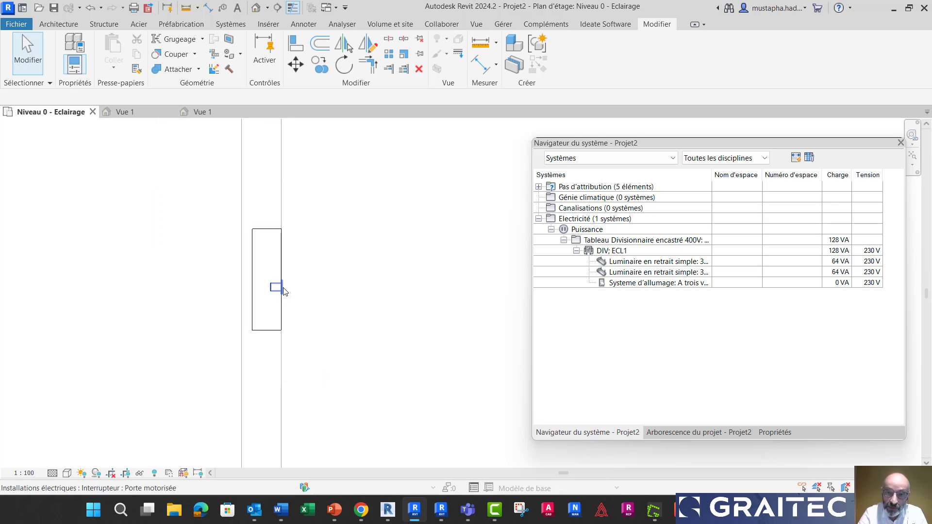
click(284, 290)
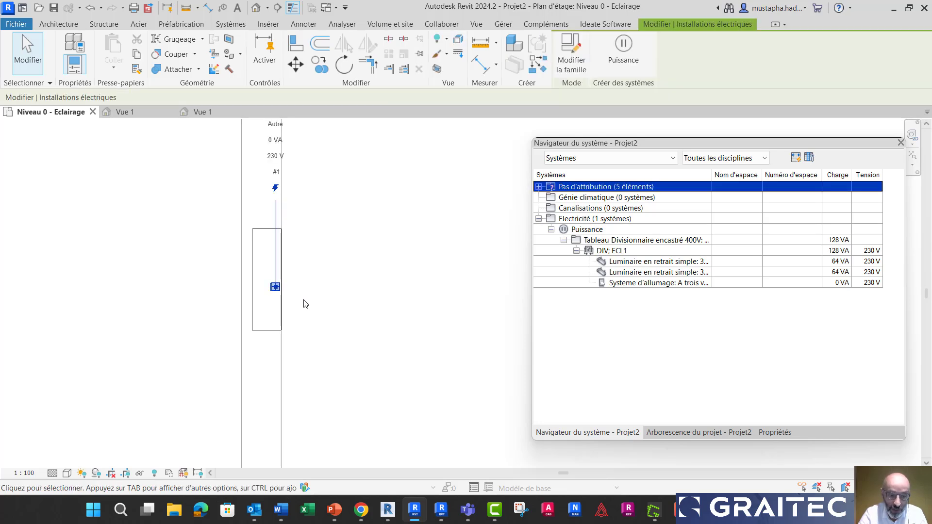
click(774, 432)
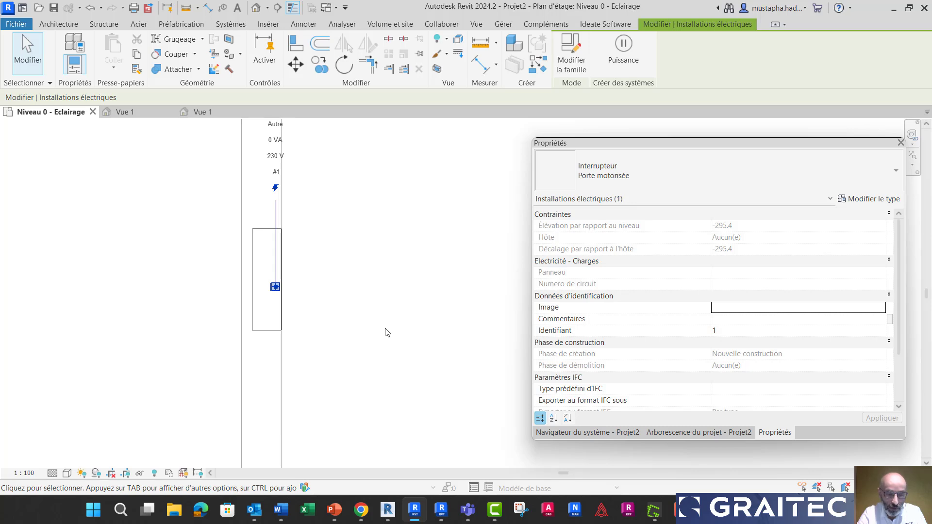
- Select the two 300x1200 recessed luminaires and disconnect the three-way switch from their switch system
click(374, 320)
scroll(245, 310, down, 2)
scroll(262, 301, down, 3)
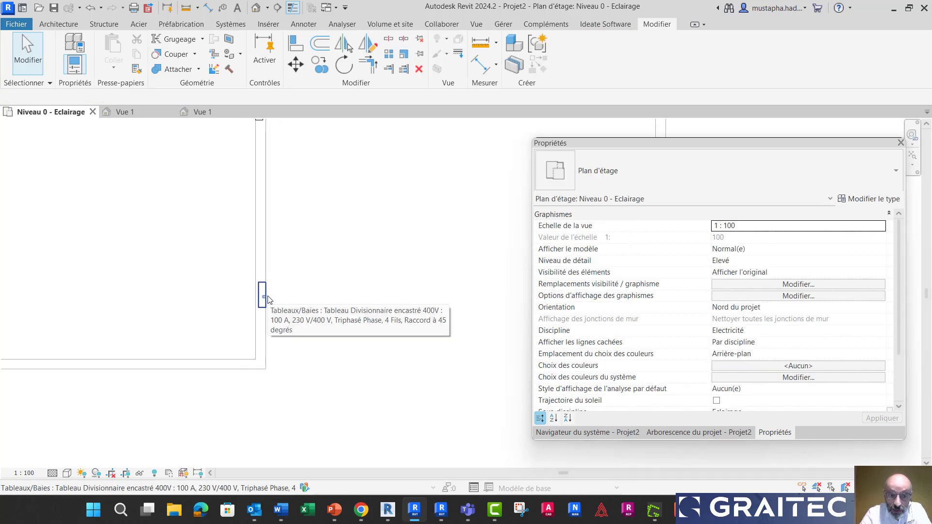
middle_drag(266, 312, 295, 337)
scroll(296, 337, down, 3)
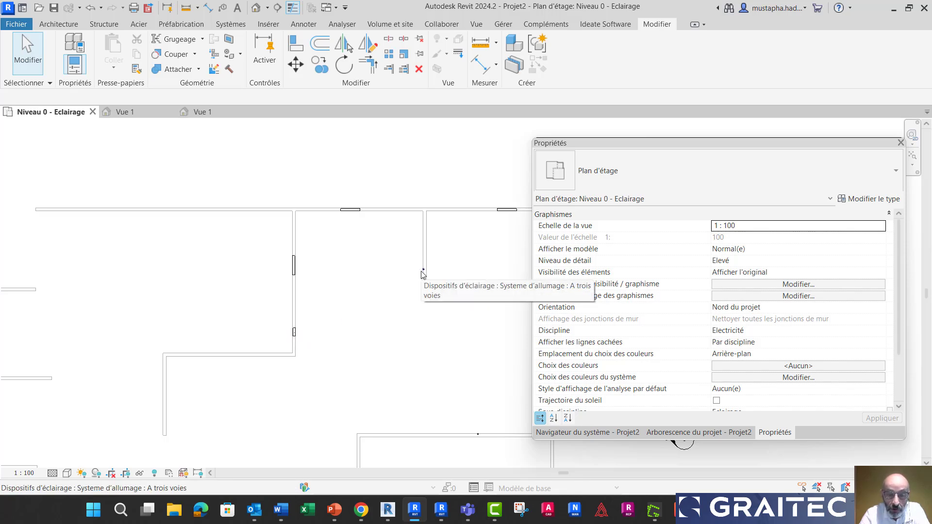
drag(236, 152, 412, 308)
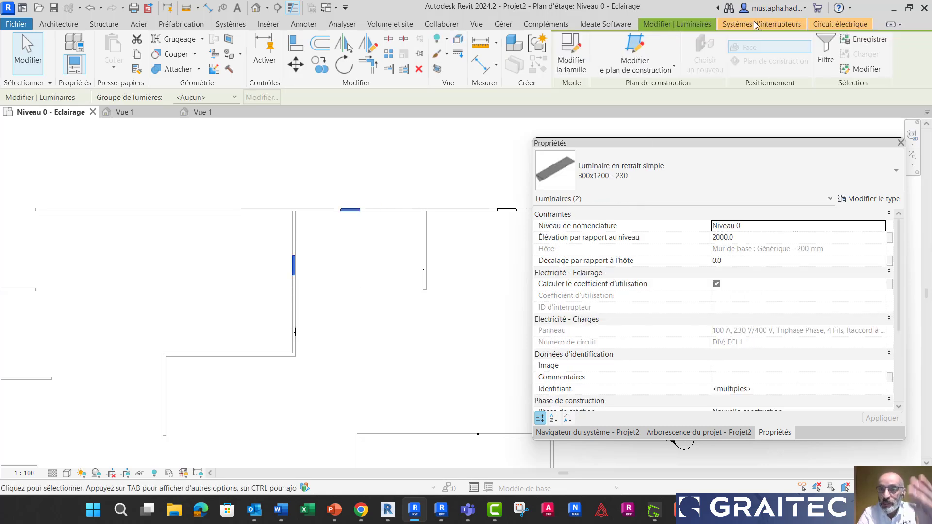
click(754, 24)
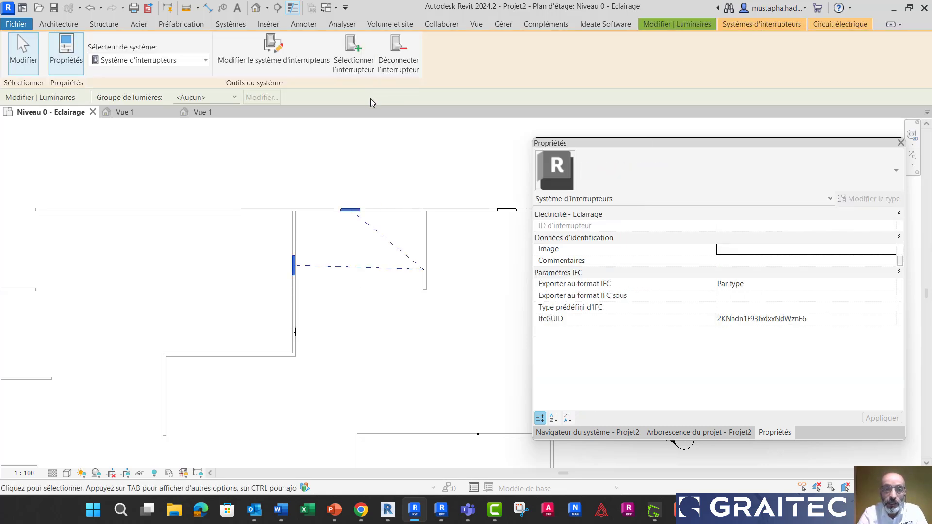
click(398, 49)
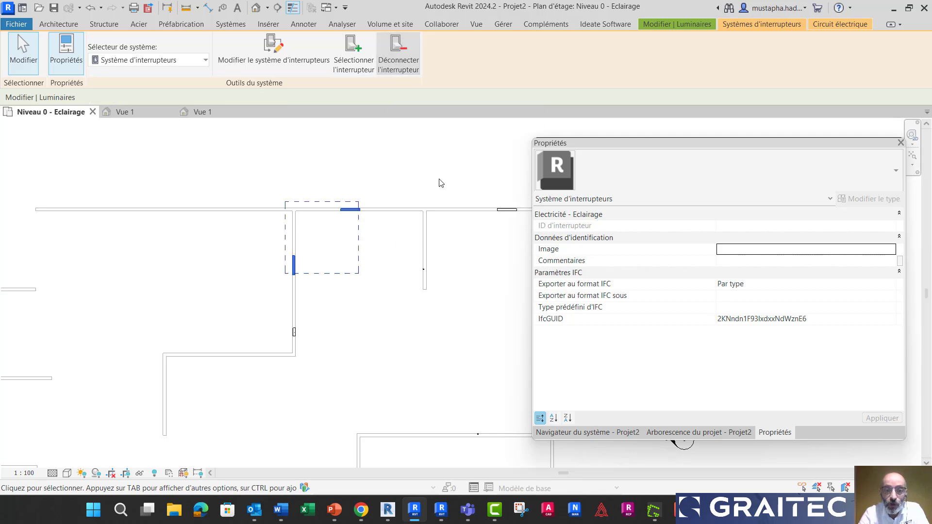
- Assign the Porte motorisée switch nested in the distribution board to the two luminaires' switch system
click(355, 51)
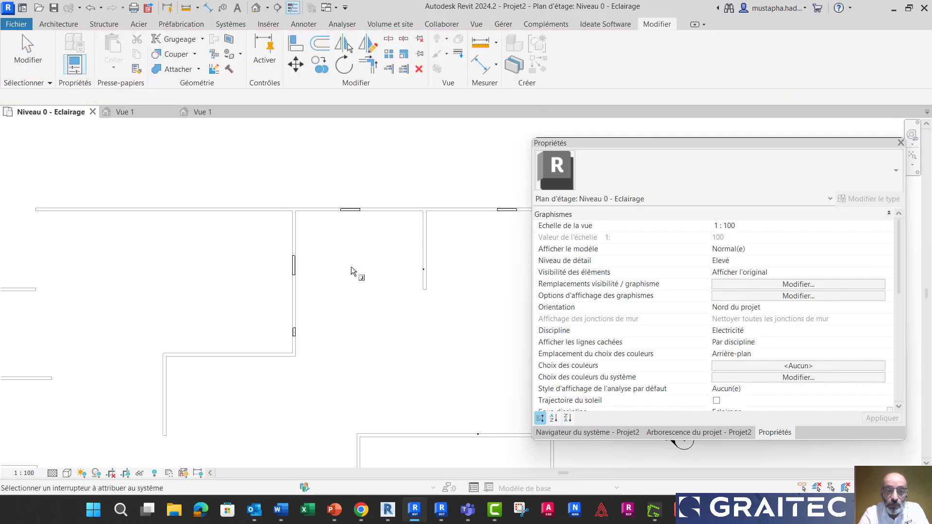
scroll(297, 333, up, 5)
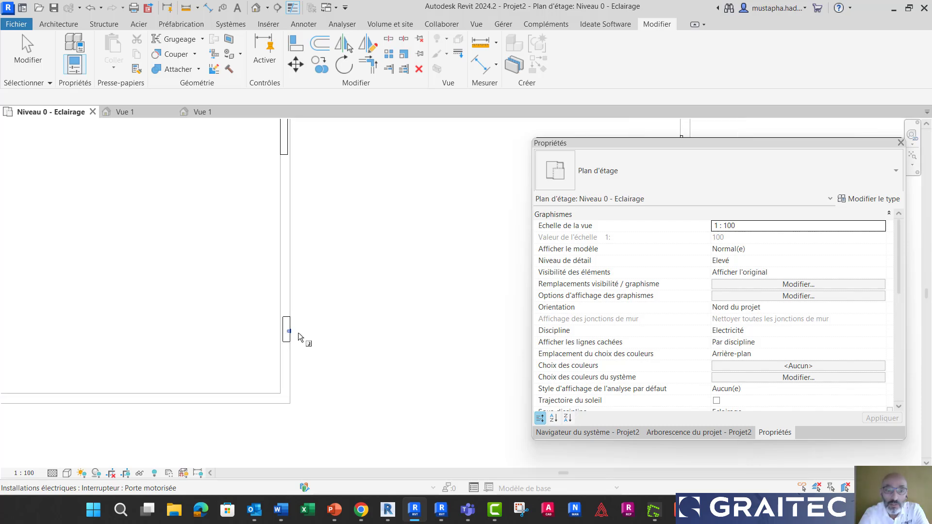
scroll(301, 334, up, 2)
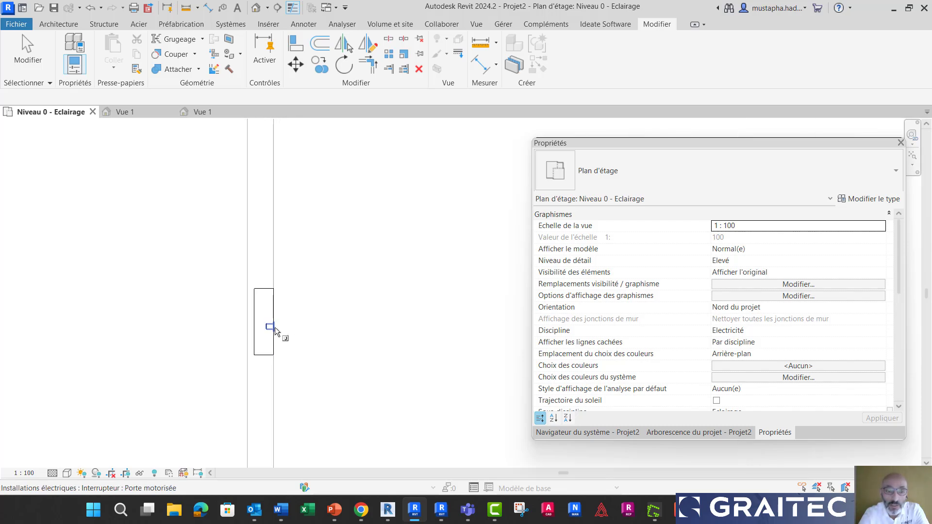
click(274, 330)
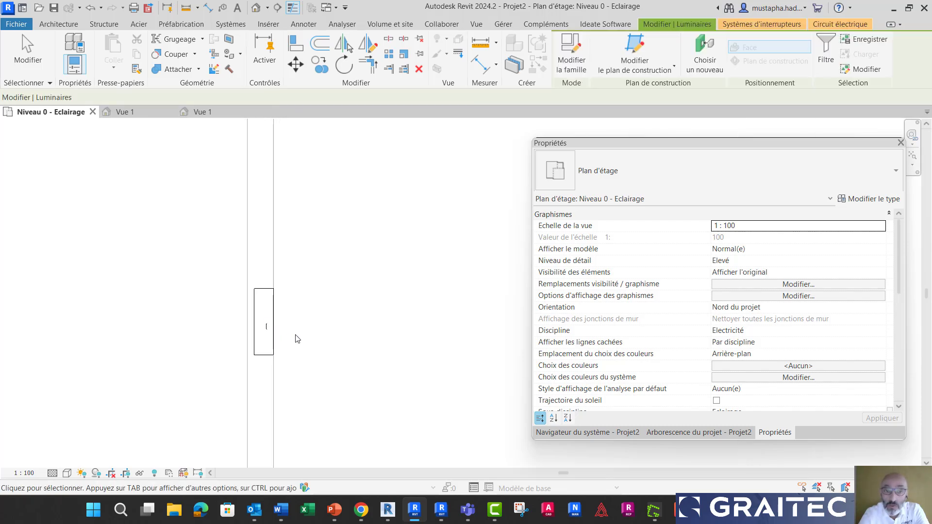
scroll(340, 293, down, 5)
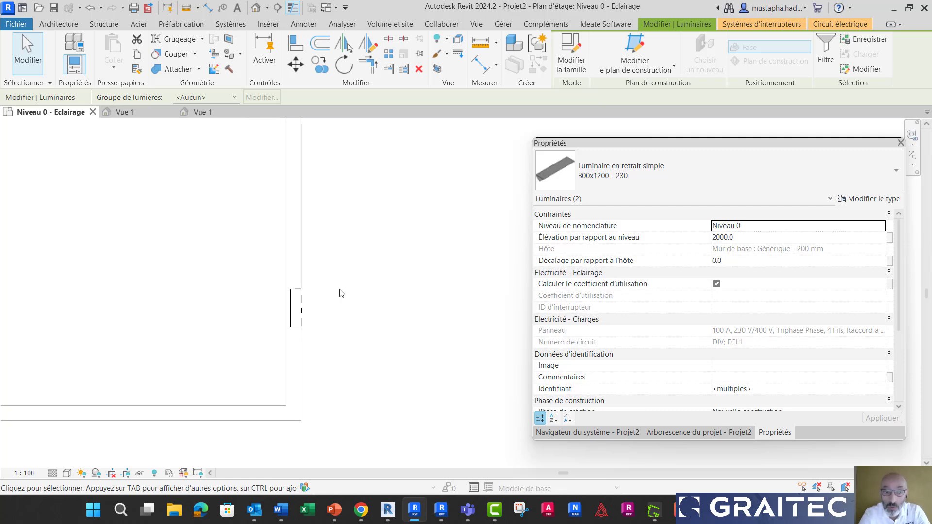
click(270, 276)
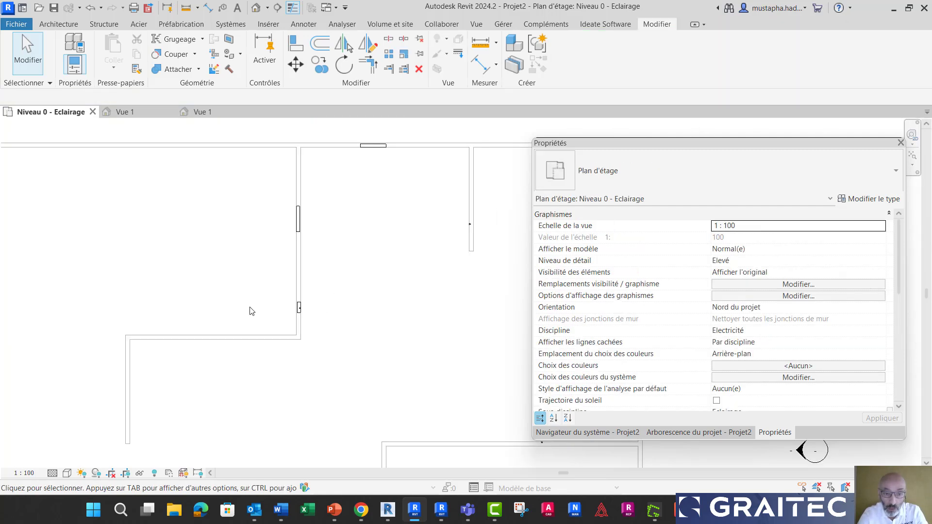
- Review circuit ECL1 in the system browser and display the two luminaires' switch system links in the plan
click(589, 433)
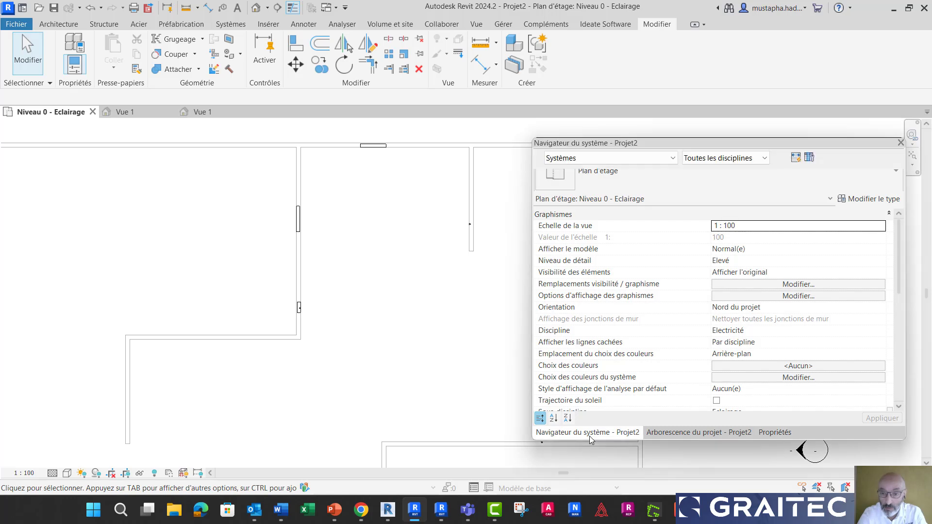
click(638, 284)
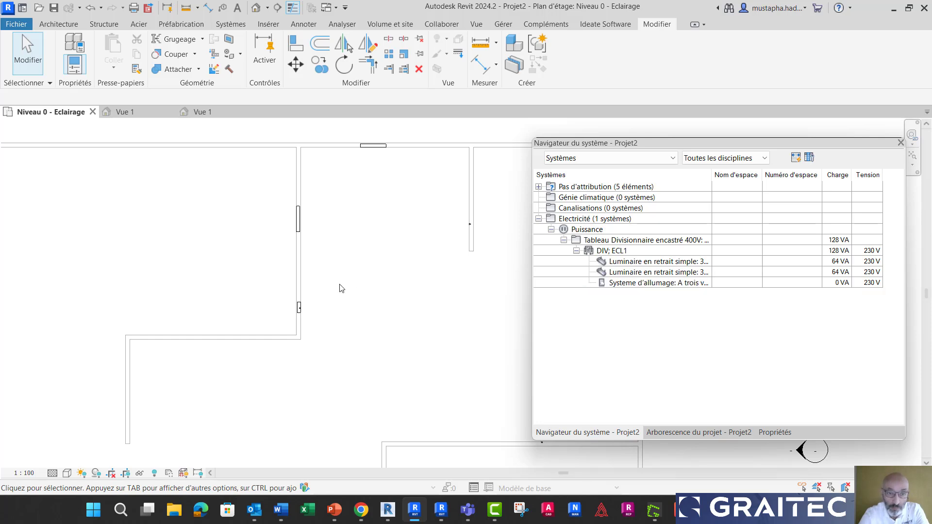
middle_drag(334, 282, 304, 300)
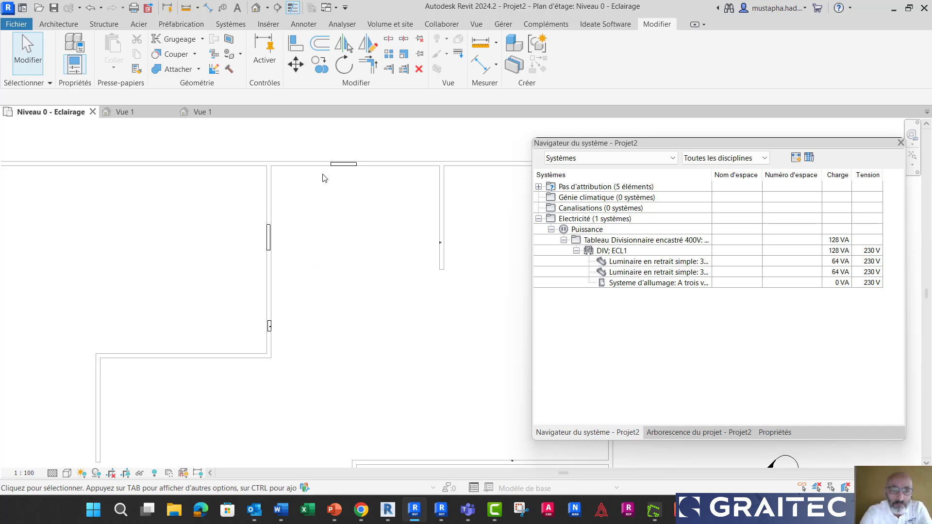
drag(264, 174, 386, 275)
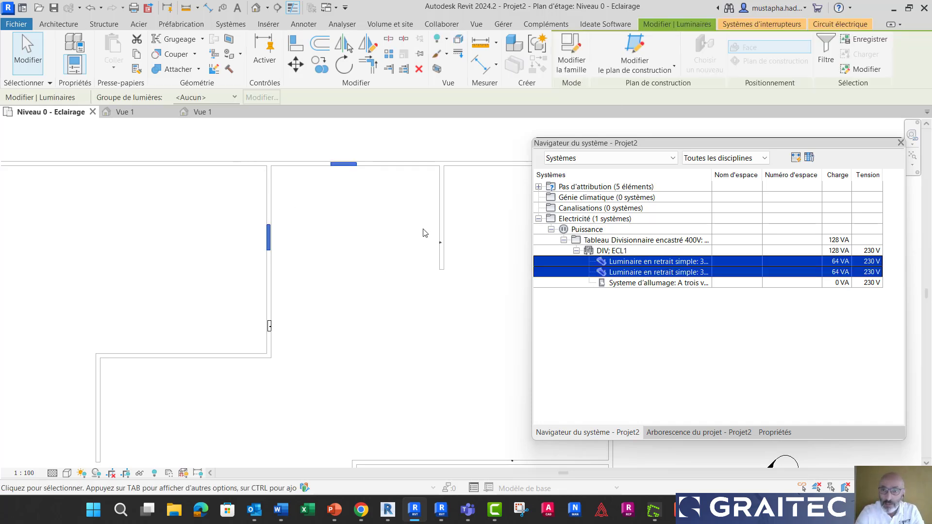
click(756, 24)
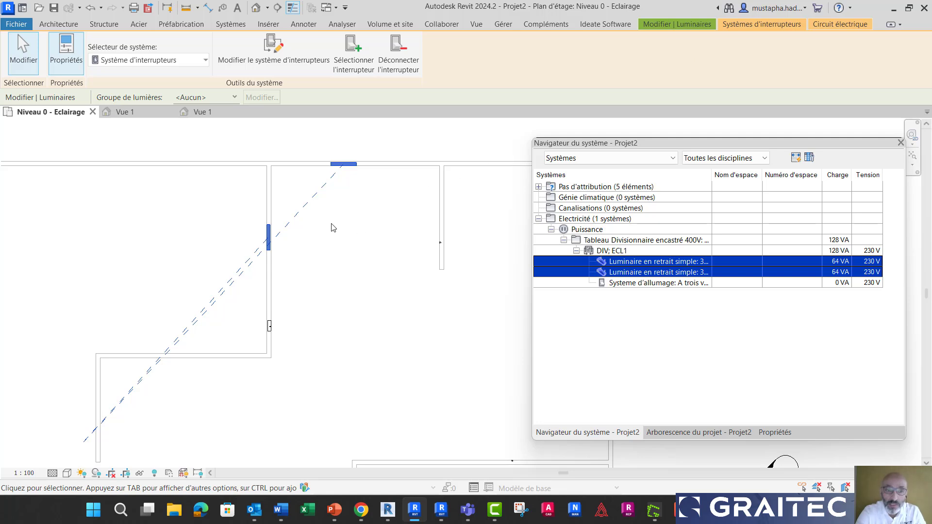
scroll(339, 224, down, 2)
middle_drag(347, 212, 348, 246)
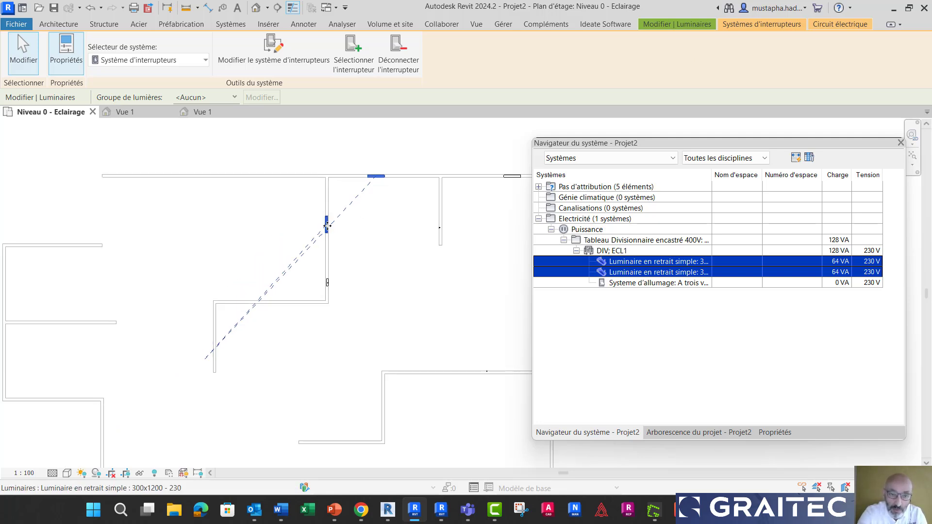
scroll(250, 238, up, 2)
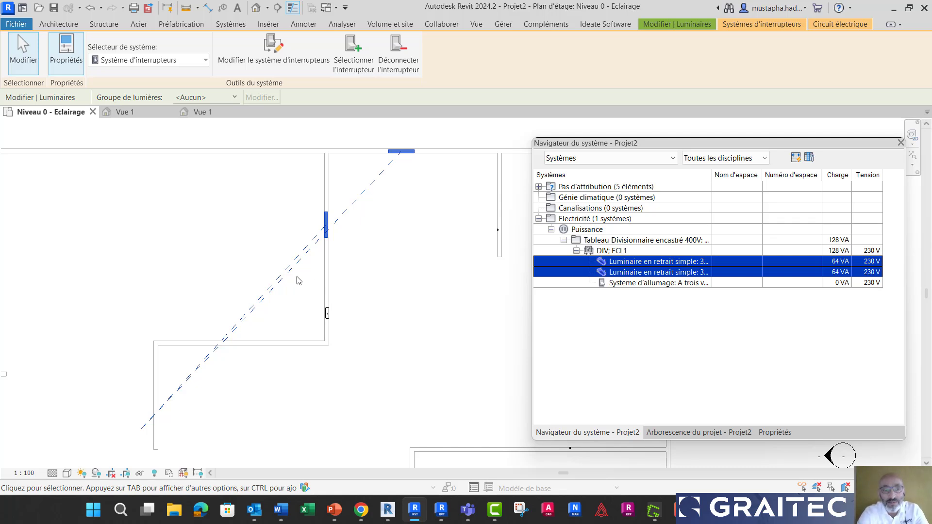
scroll(275, 275, down, 1)
scroll(274, 275, up, 1)
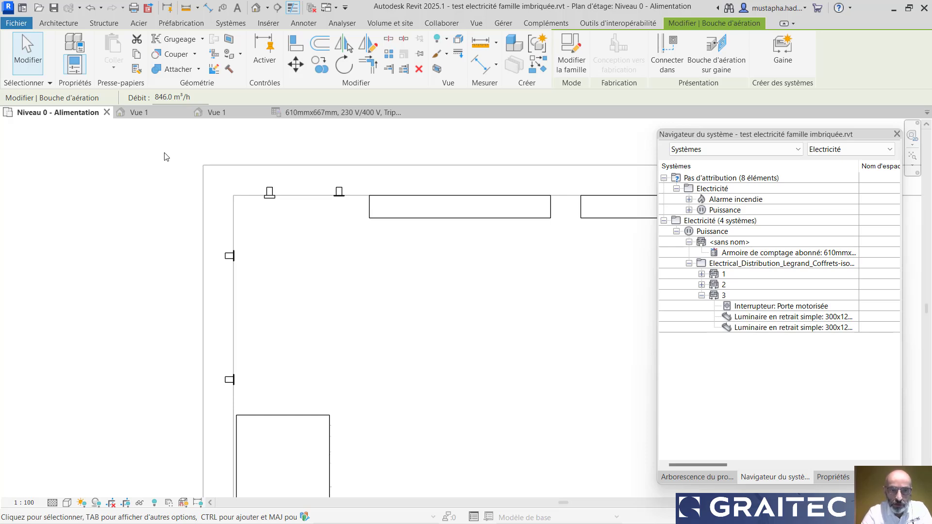
- In test electricité famille imbriquée.rvt, select the upper square cabinet along the wall and examine the unassigned Puissance elements in the system browser
scroll(166, 154, down, 3)
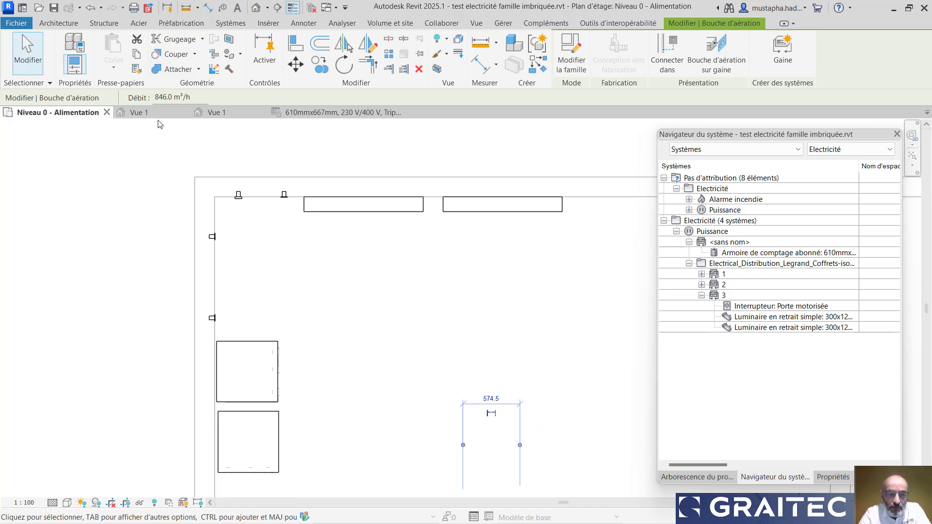
scroll(226, 145, down, 1)
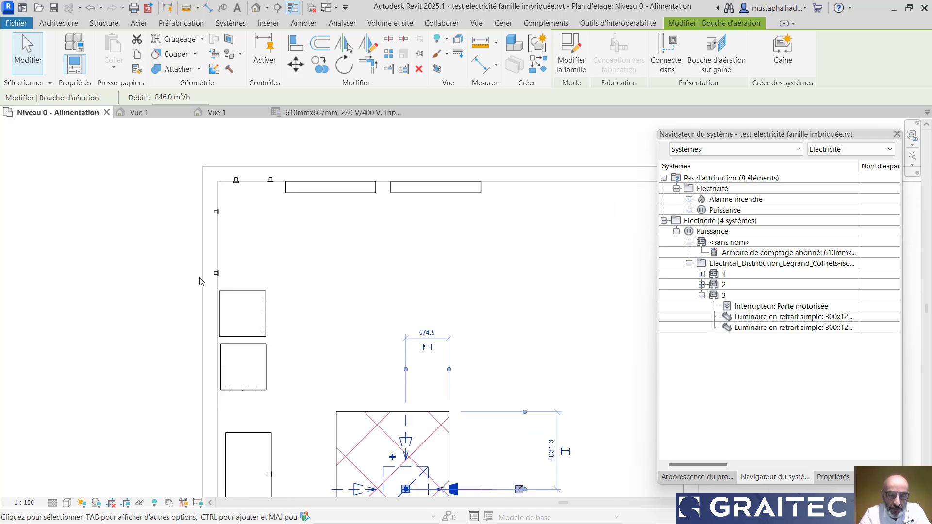
scroll(197, 277, up, 1)
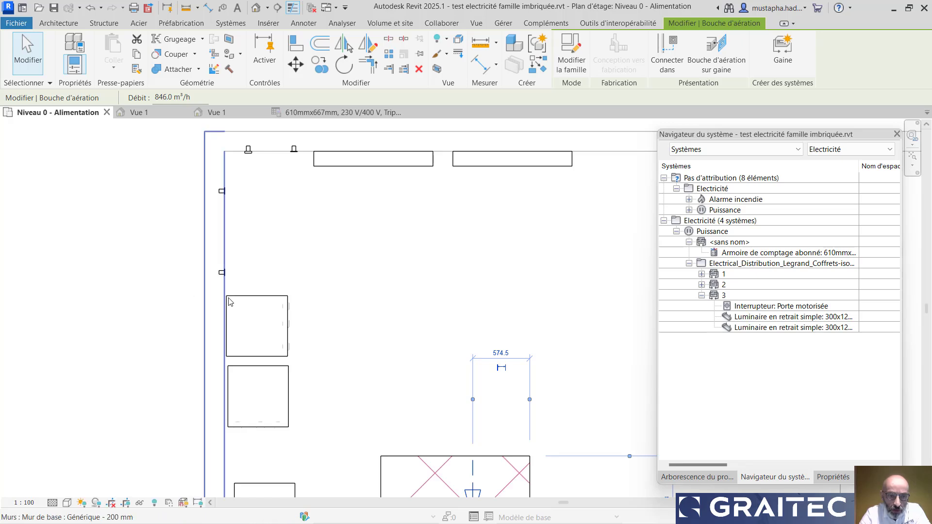
click(251, 303)
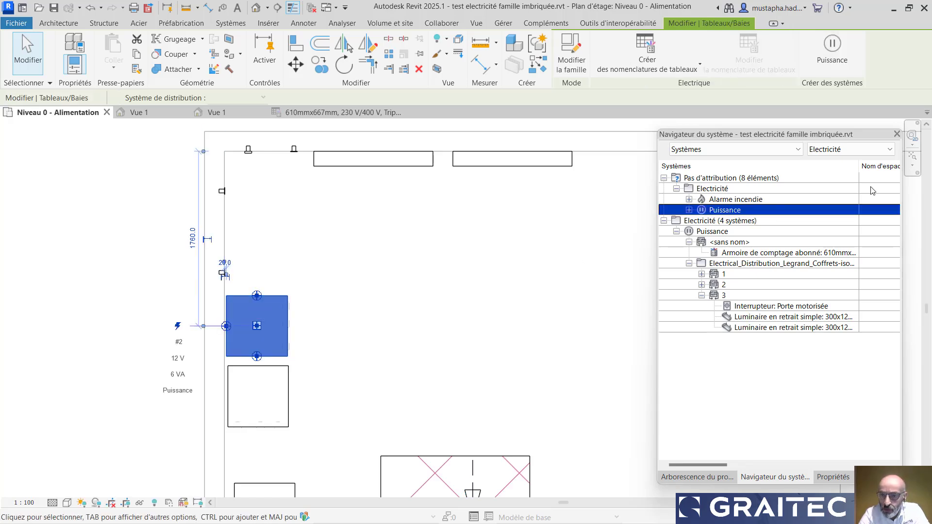
click(689, 210)
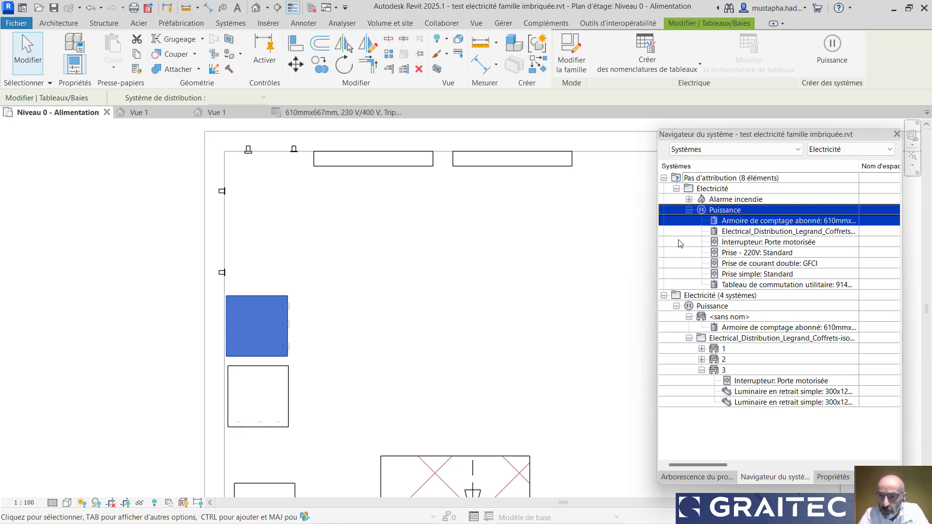
scroll(222, 195, down, 1)
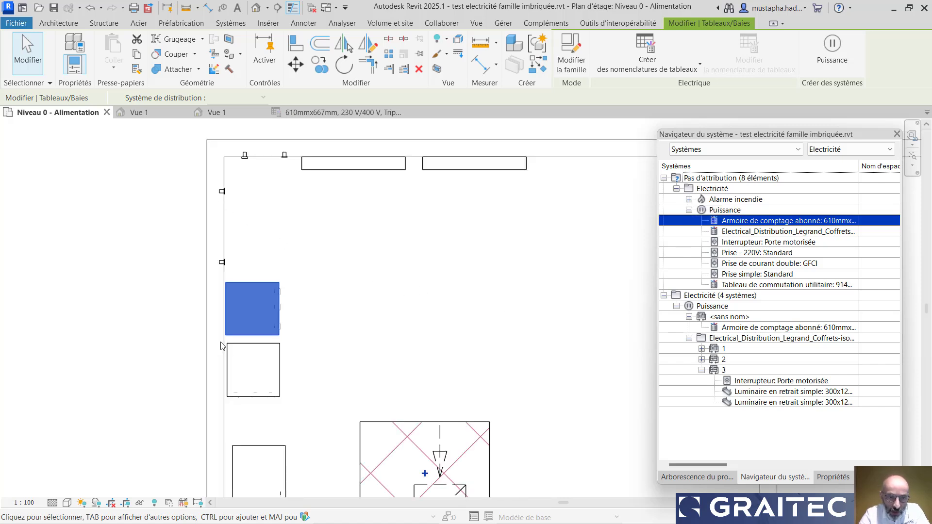
- Select the Armoire de comptage abonné cabinet in the plan and open its family for editing, dismissing the project save reminder
click(176, 292)
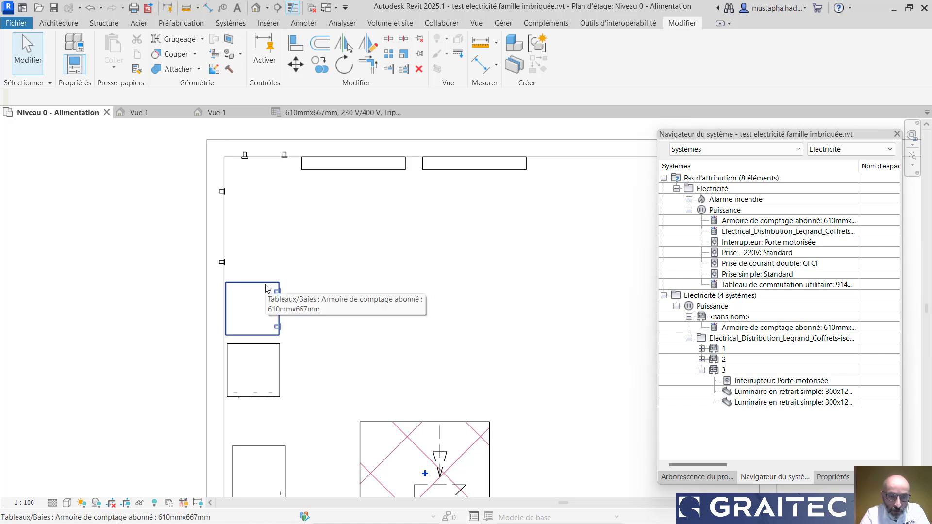
click(267, 289)
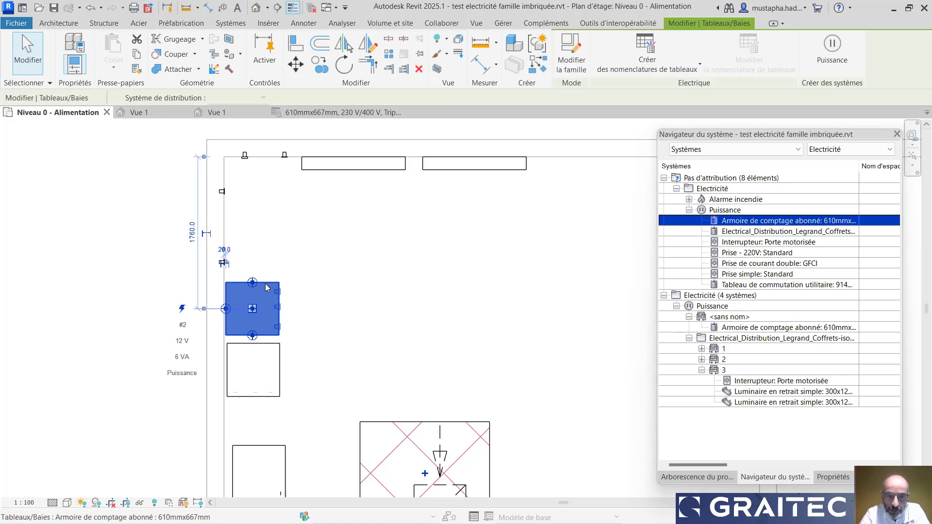
click(571, 54)
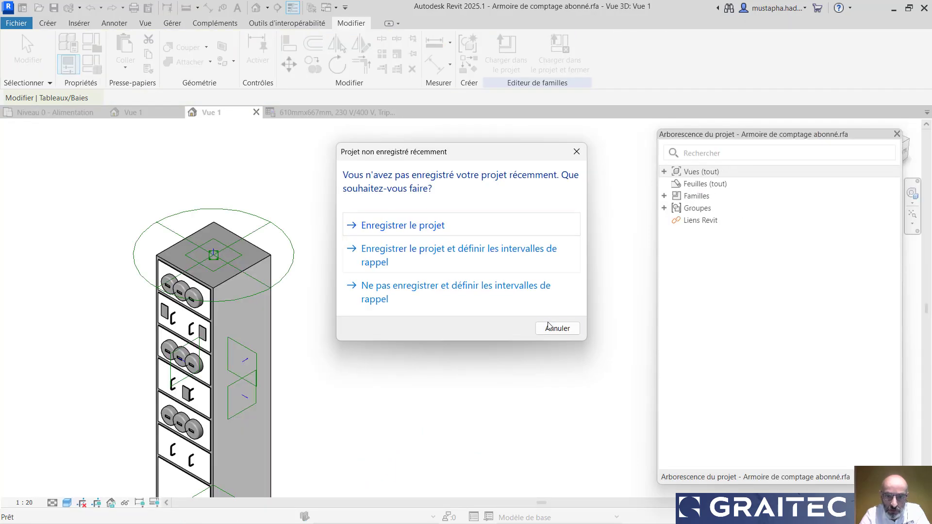
click(552, 324)
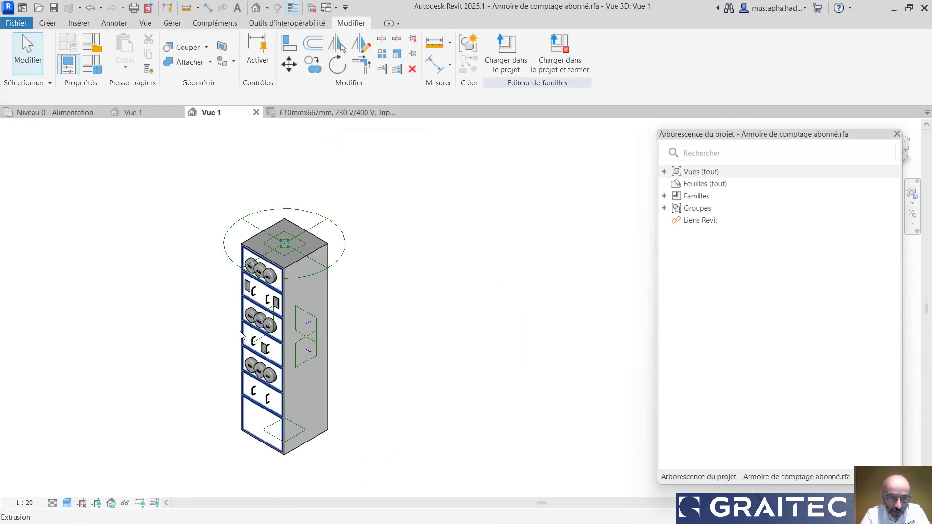
- Inspect the properties of the Porte motorisée switch, Prise - 220V and Prise simple devices nested on the cabinet's front
scroll(244, 293, up, 5)
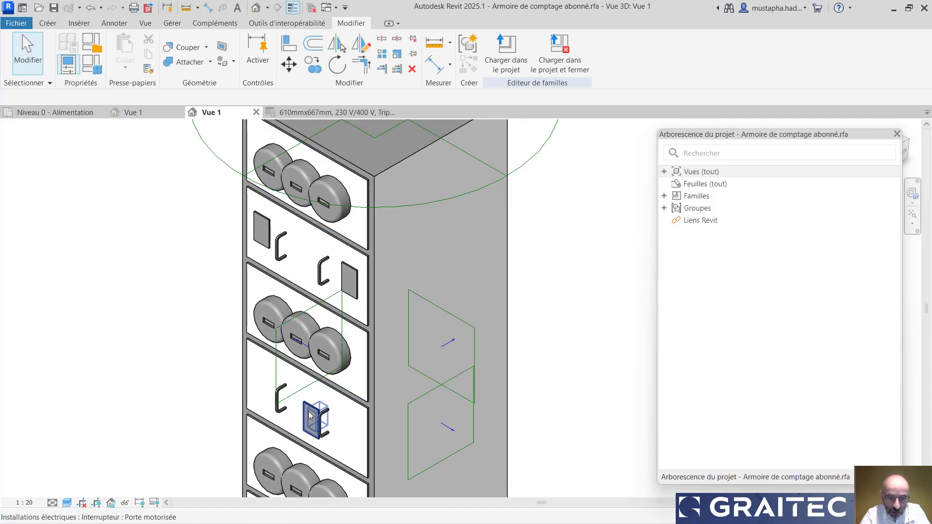
click(310, 415)
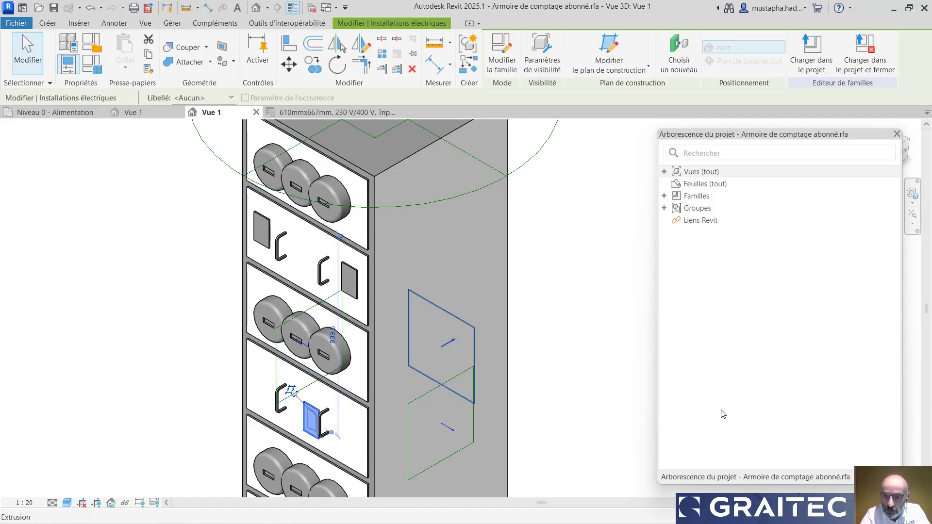
click(875, 477)
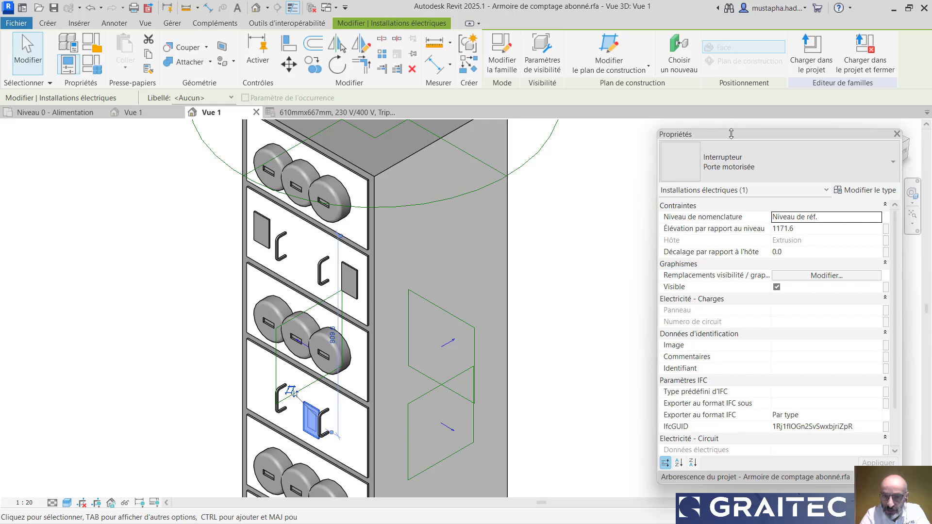
click(189, 223)
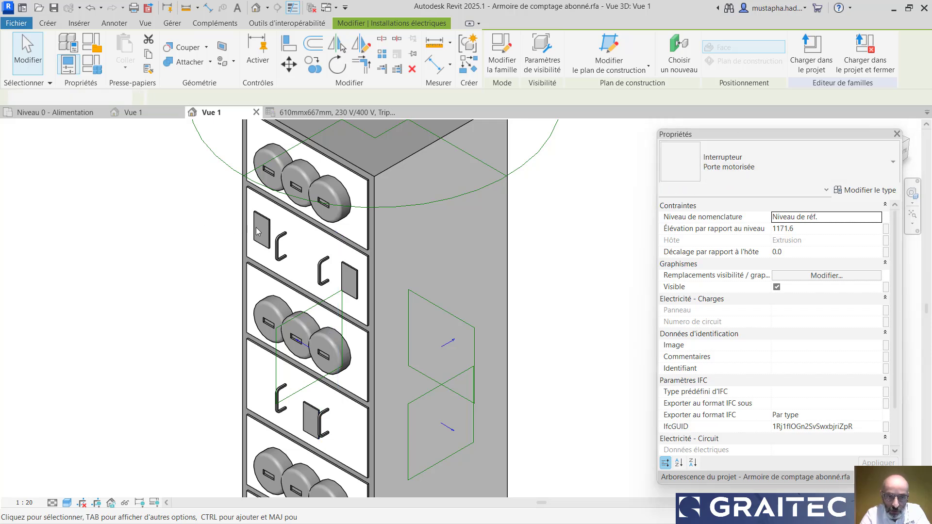
click(269, 228)
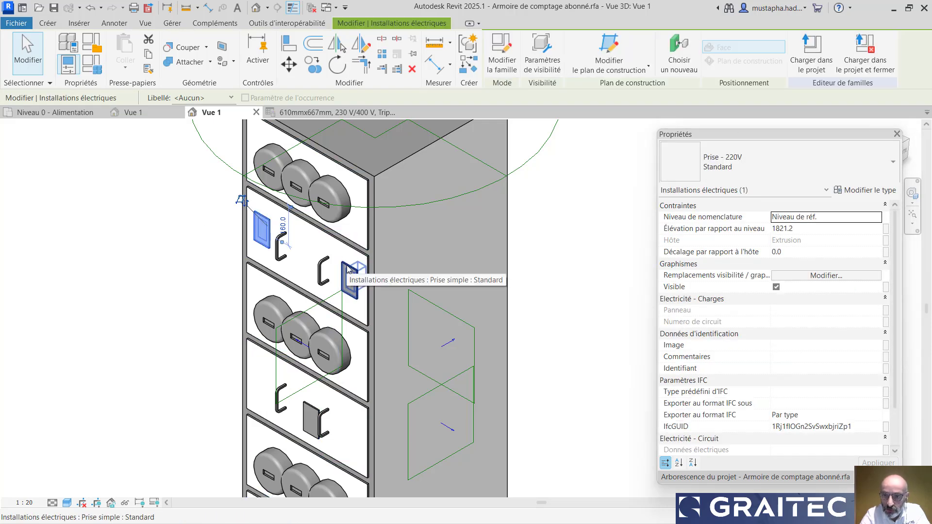
click(591, 268)
click(349, 281)
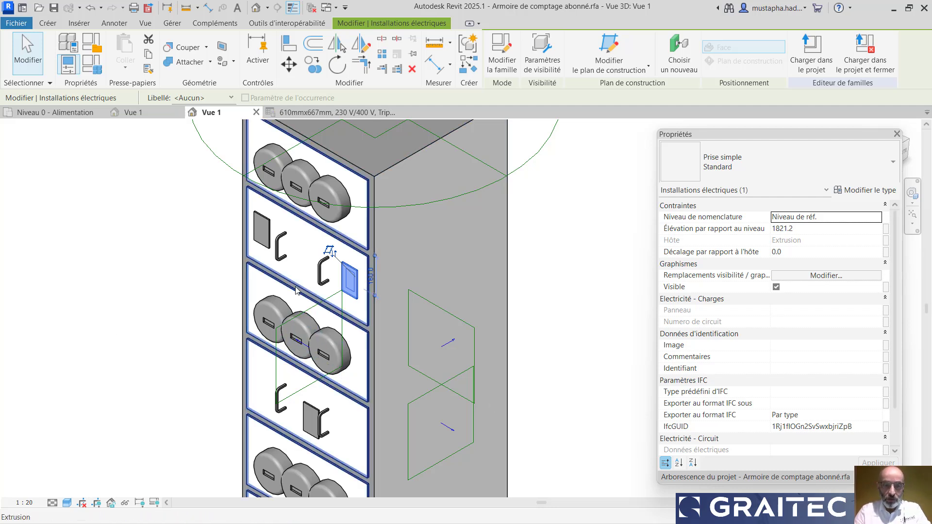
click(184, 255)
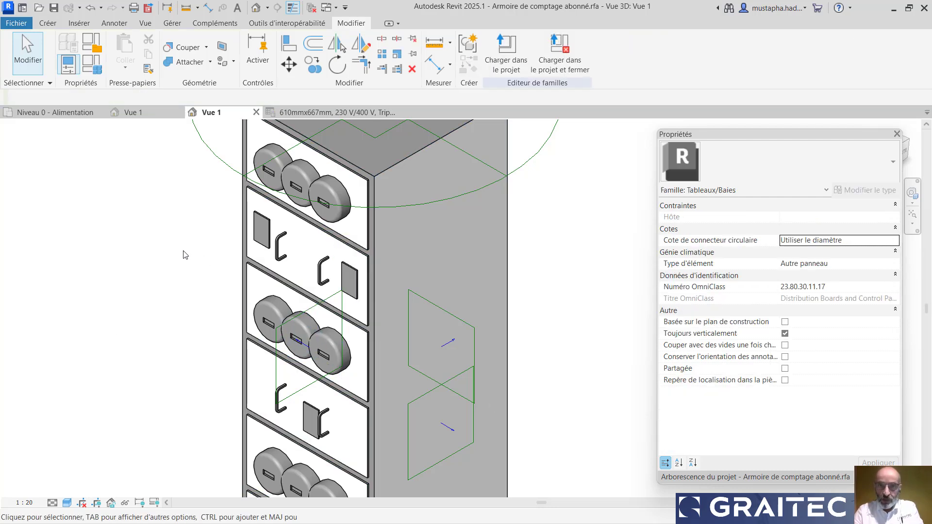
scroll(185, 257, down, 5)
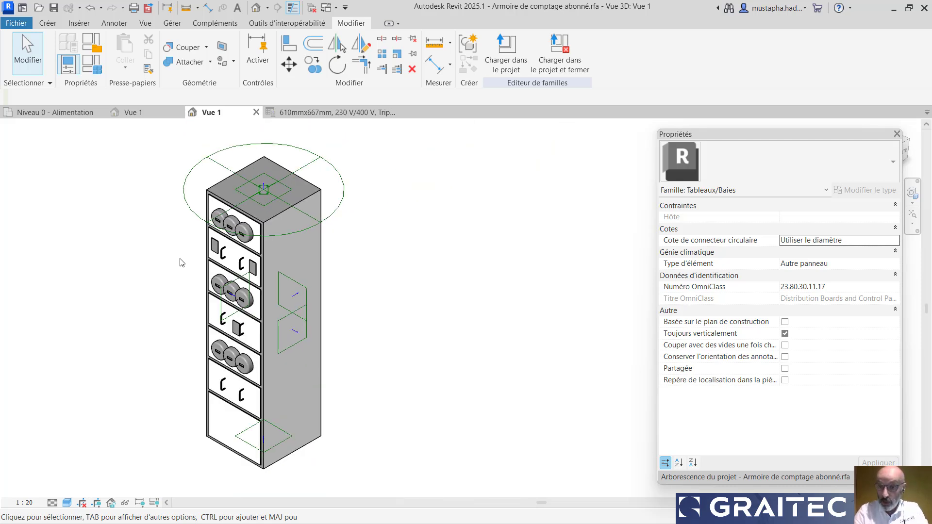
scroll(173, 243, down, 1)
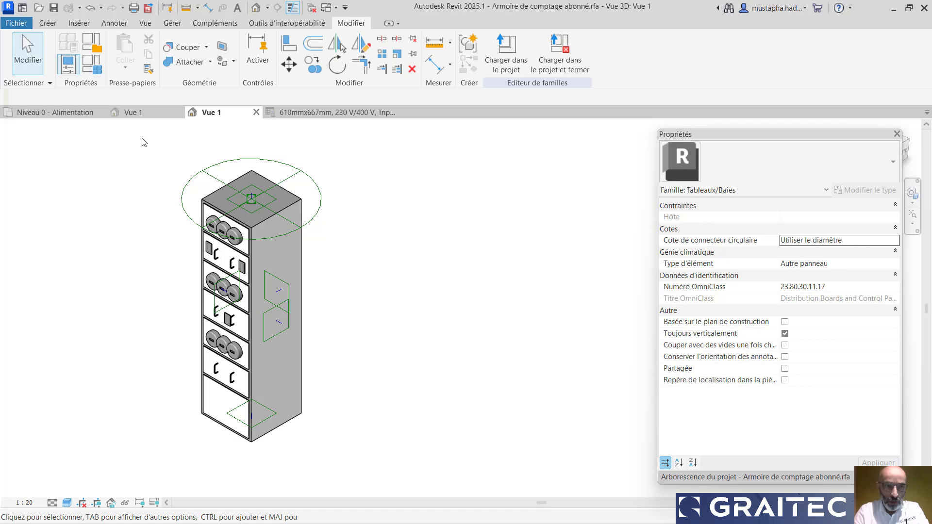
- Return to the Niveau 0 - Alimentation plan and display the switch system links of the two 300x1200 recessed luminaires
click(73, 115)
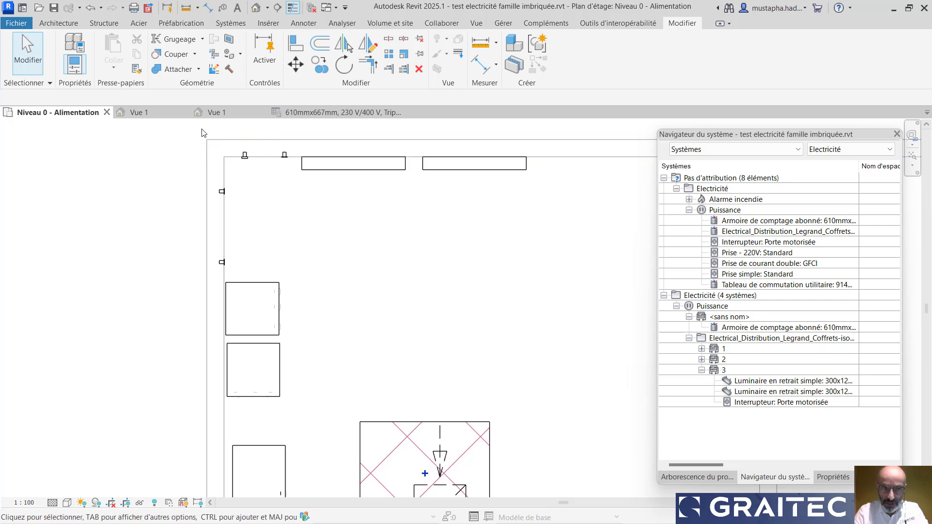
scroll(203, 134, up, 2)
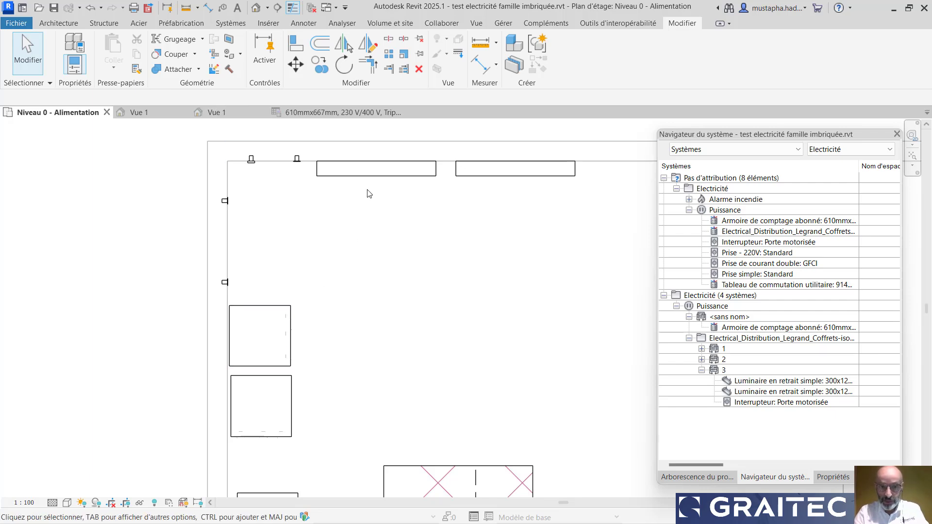
click(332, 175)
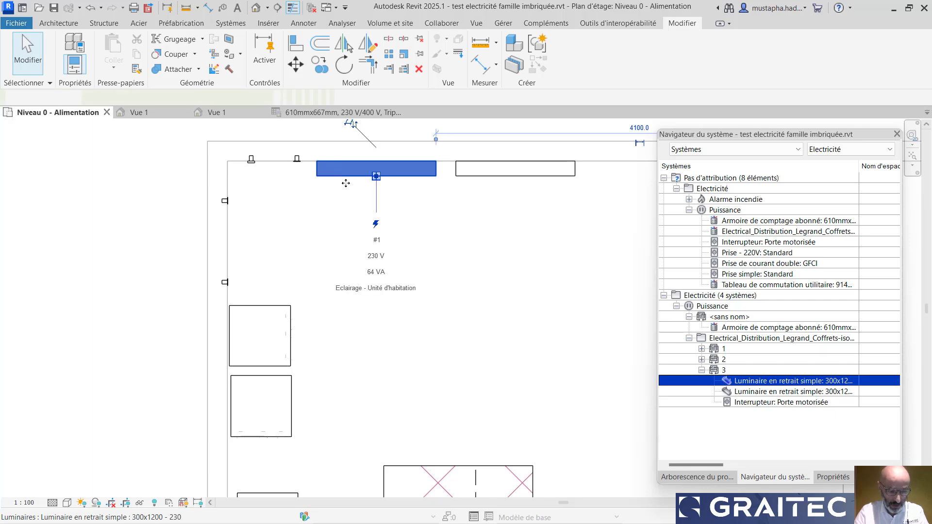
ctrl+click(481, 176)
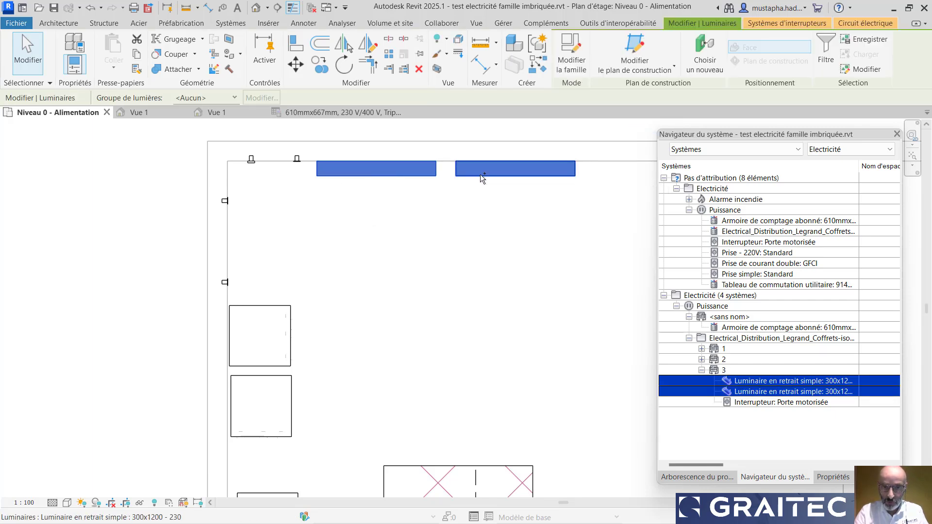
click(781, 22)
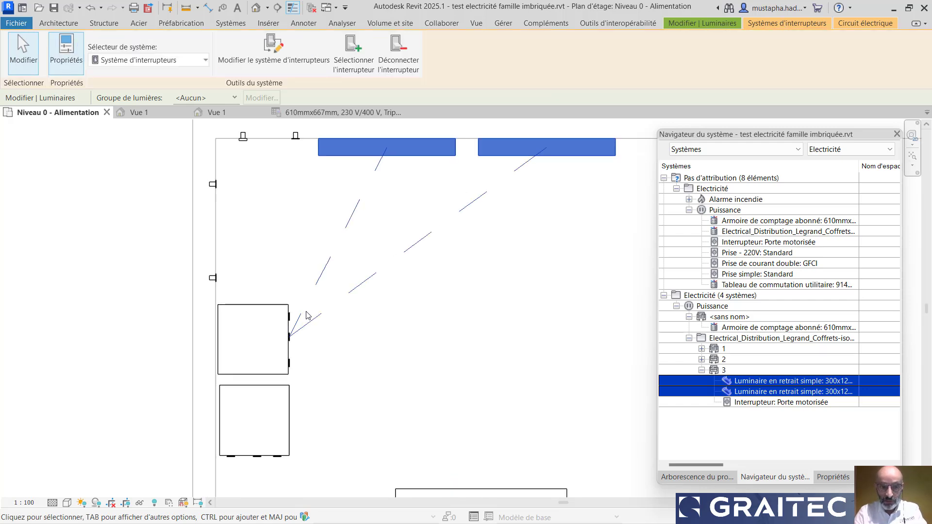
scroll(308, 316, up, 1)
scroll(321, 271, down, 2)
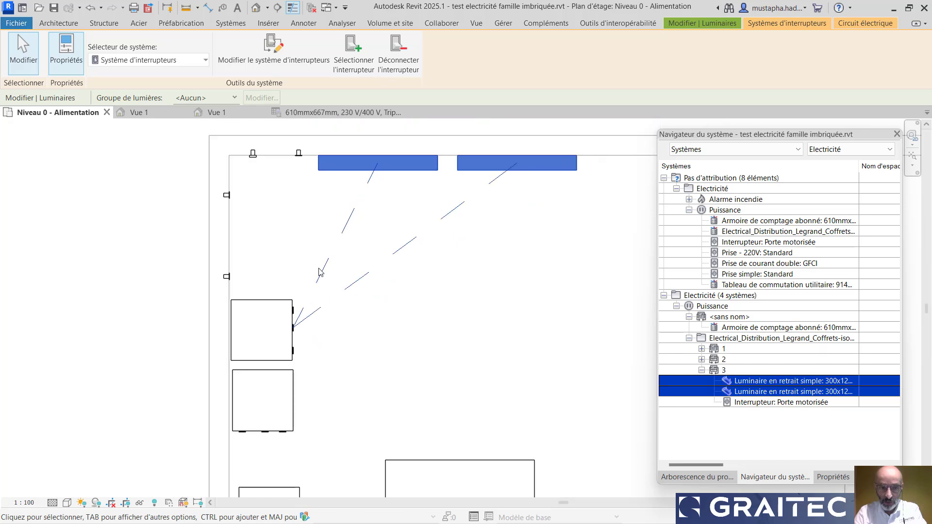